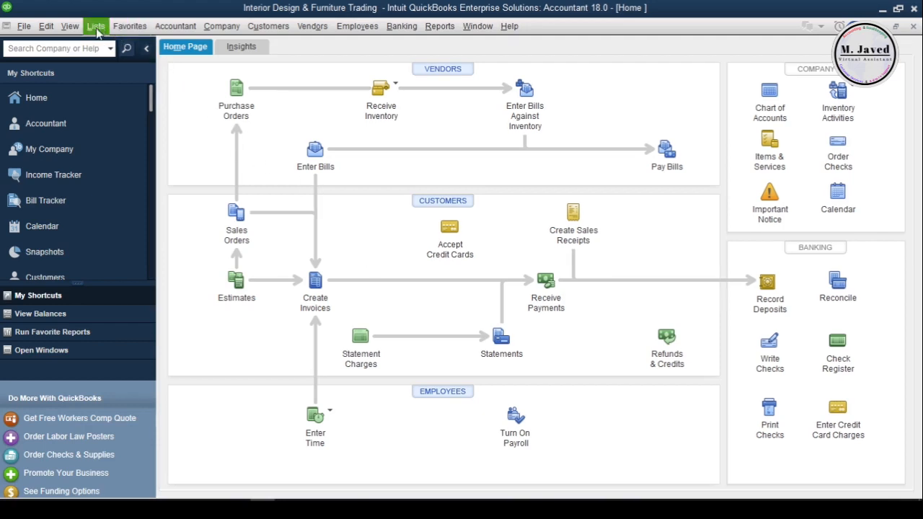
Open Add/Edit Multiple List Entries, show the Inventory Parts list, and close the window
left_click(97, 29)
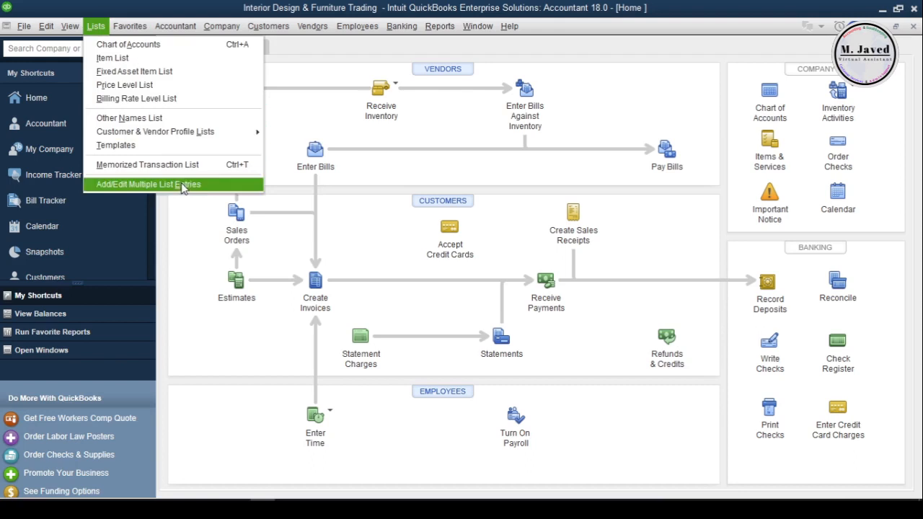
left_click(218, 186)
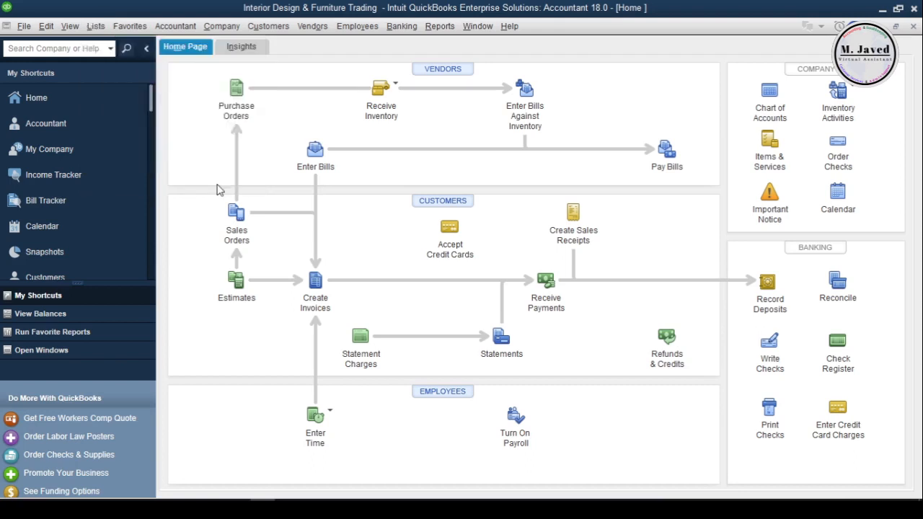
left_click(280, 102)
left_click(216, 158)
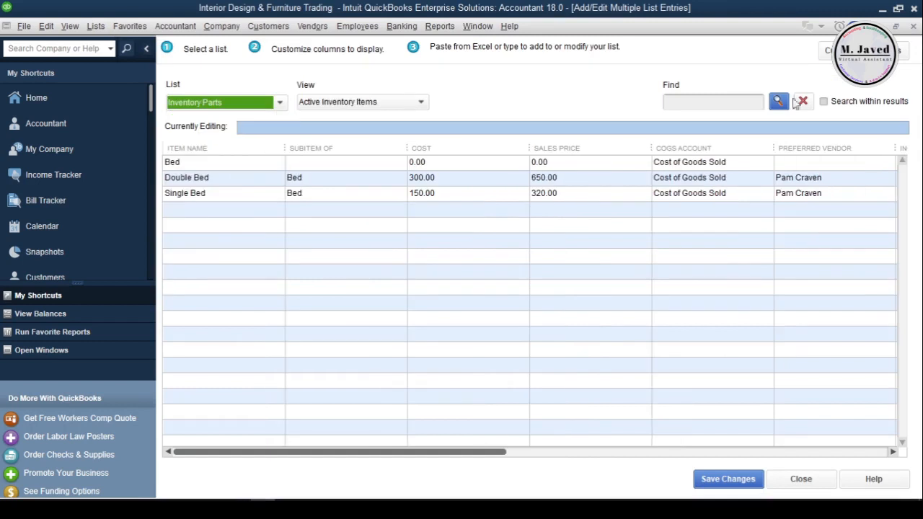
left_click(913, 27)
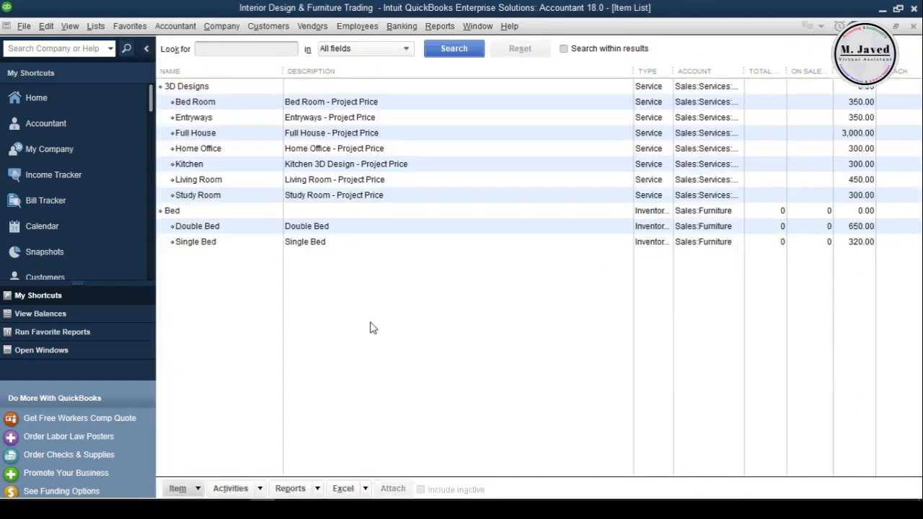
Start a paste from Excel from the Item List and switch the entry grid to Inventory Parts
left_click(342, 489)
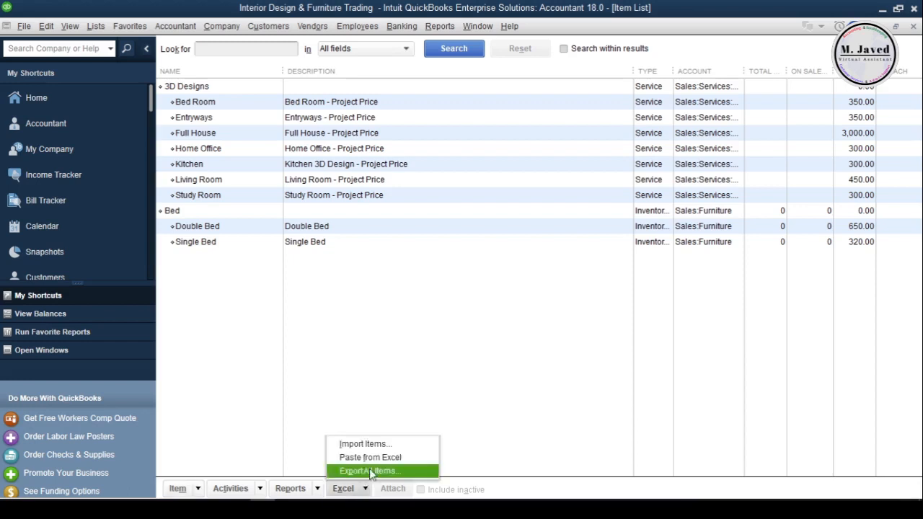
left_click(419, 458)
left_click(487, 281)
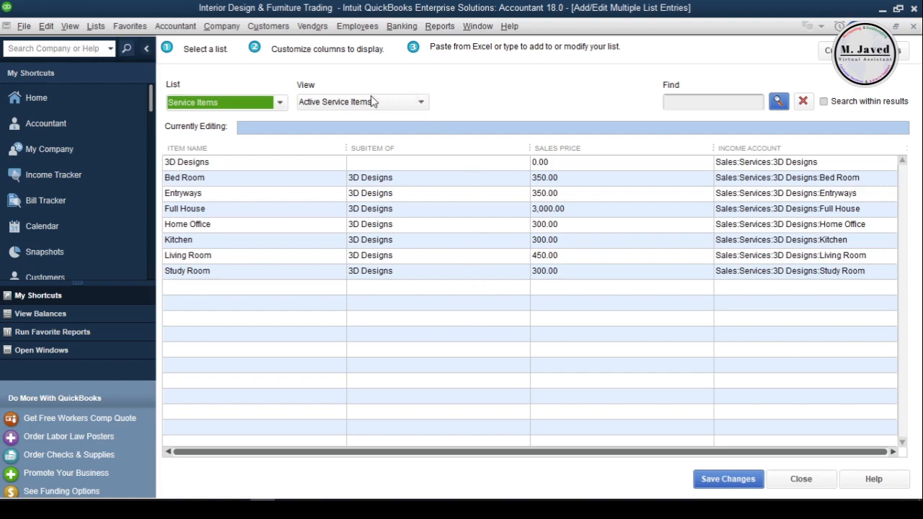
left_click(281, 103)
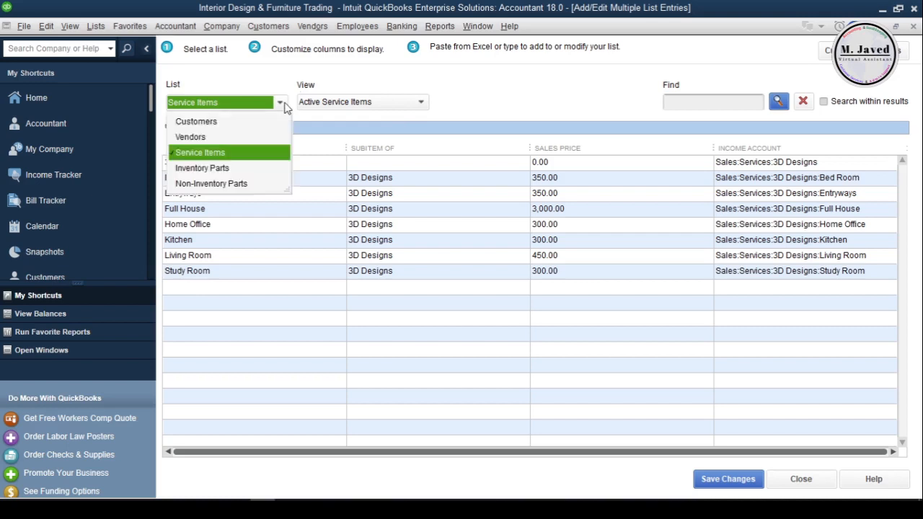
left_click(238, 169)
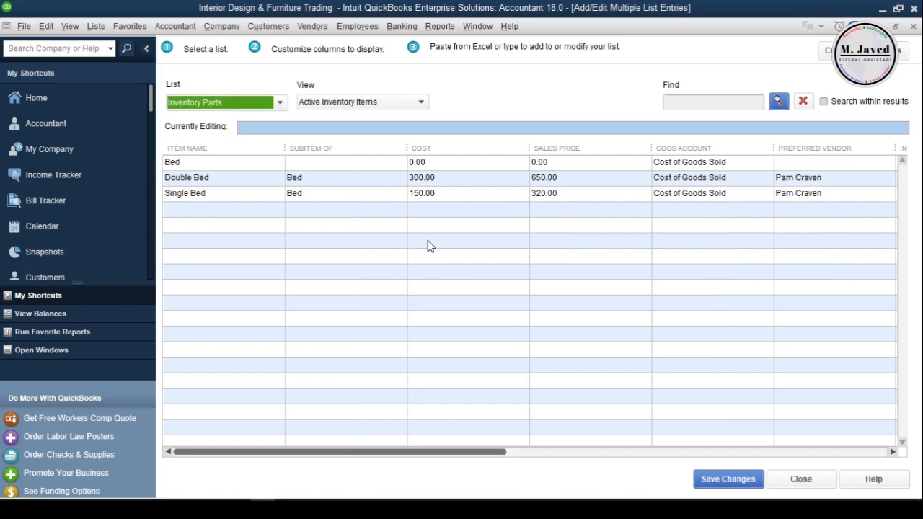
Switch to the example inventory workbook in Excel, review its item rows, and move its window below the QuickBooks column headings
left_click(312, 507)
left_click(376, 281)
left_click(335, 291)
left_click(188, 293)
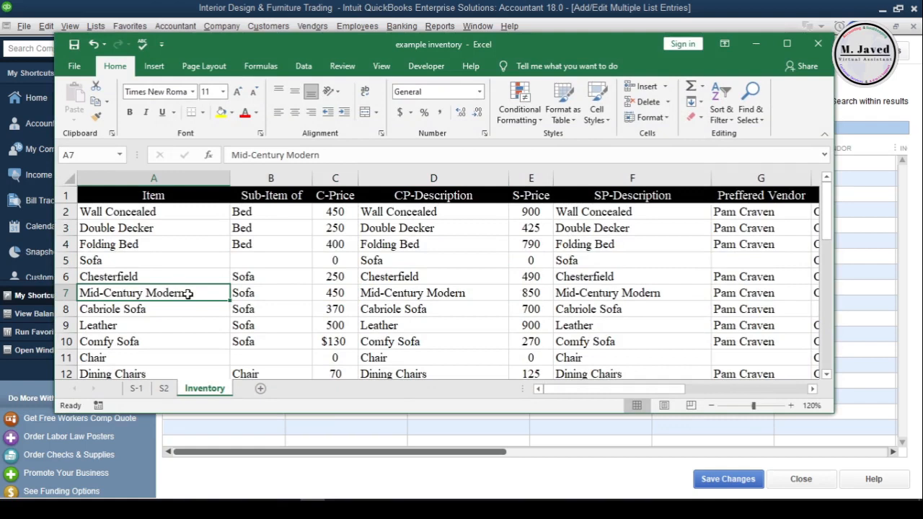
scroll(480, 294, "down", 8)
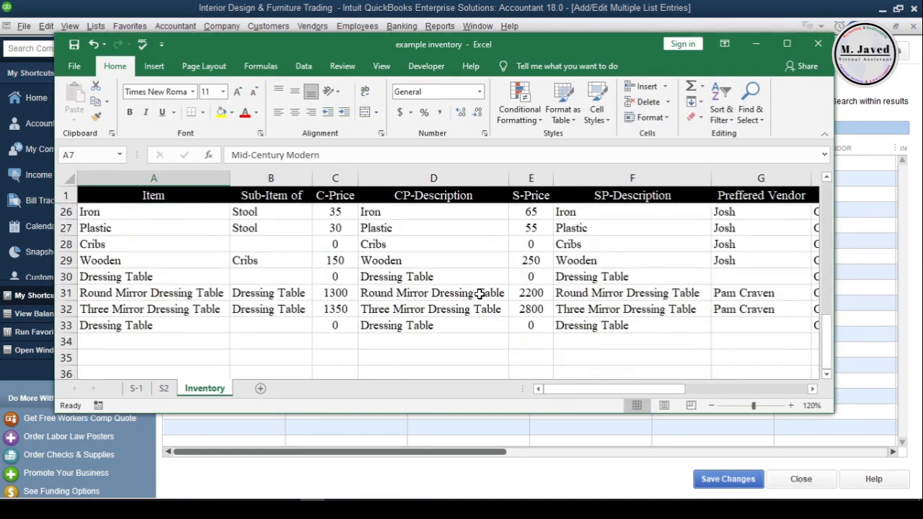
scroll(480, 294, "up", 8)
mouse_move(572, 390)
left_mouse_down()
mouse_move(625, 389)
mouse_move(574, 391)
left_mouse_up()
left_click(365, 294)
left_click_drag(533, 44, 557, 227)
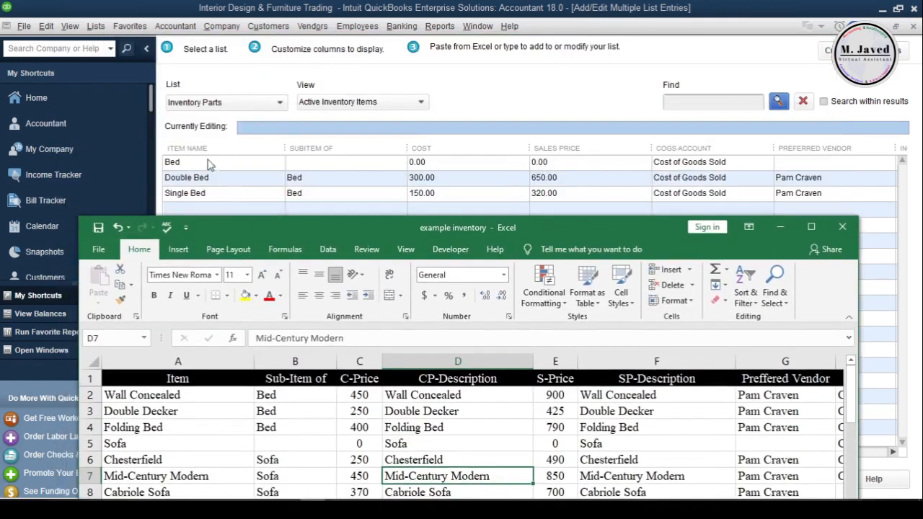
Compare the workbook headings from Item to SP-Description with the matching columns in the inventory grid
left_click_drag(165, 380, 671, 382)
left_click(642, 412)
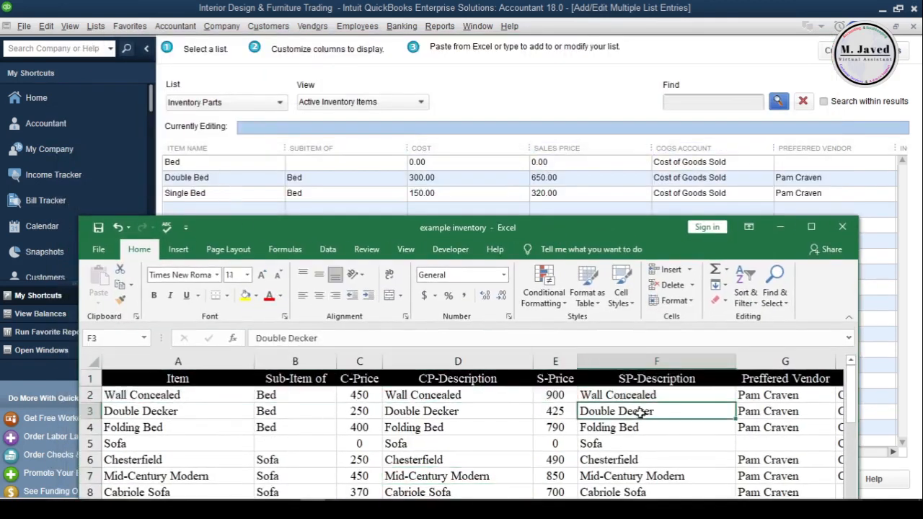
left_click(295, 379)
left_click(359, 379)
left_click(461, 379)
left_click(556, 379)
left_click(651, 379)
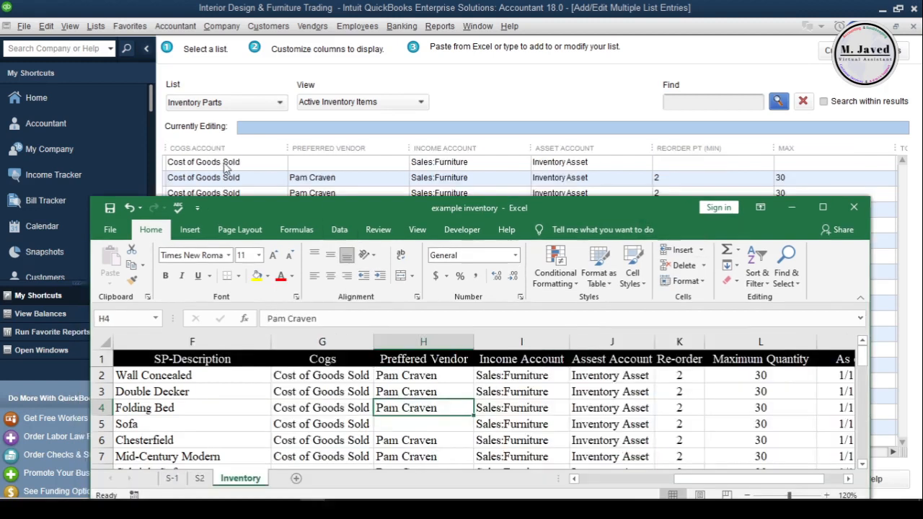
Compare the workbook headings from Preffered Vendor to Maximum Quantity with the remaining inventory grid columns
left_click(436, 361)
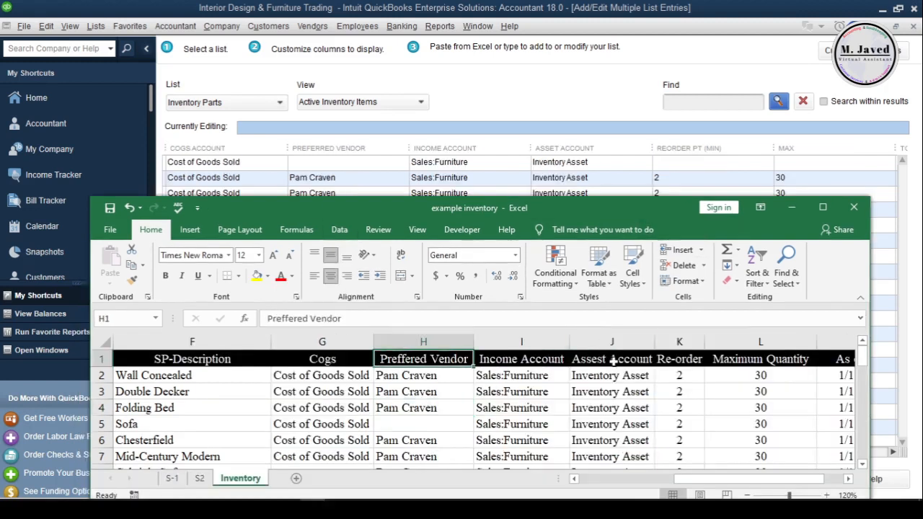
left_click(613, 361)
left_click(679, 358)
left_click(761, 359)
left_click_drag(628, 210, 496, 166)
left_click(581, 363)
left_click(659, 160)
left_click_drag(718, 453, 824, 460)
left_click_drag(751, 453, 425, 453)
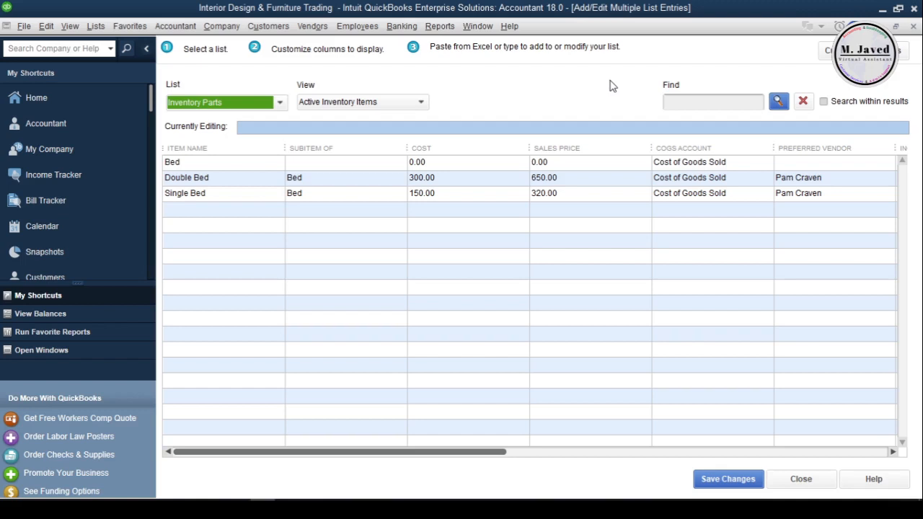
Customize the grid columns by removing Total Value, Manufacturer's Part number and Qty On Hand from the chosen columns
left_click(831, 52)
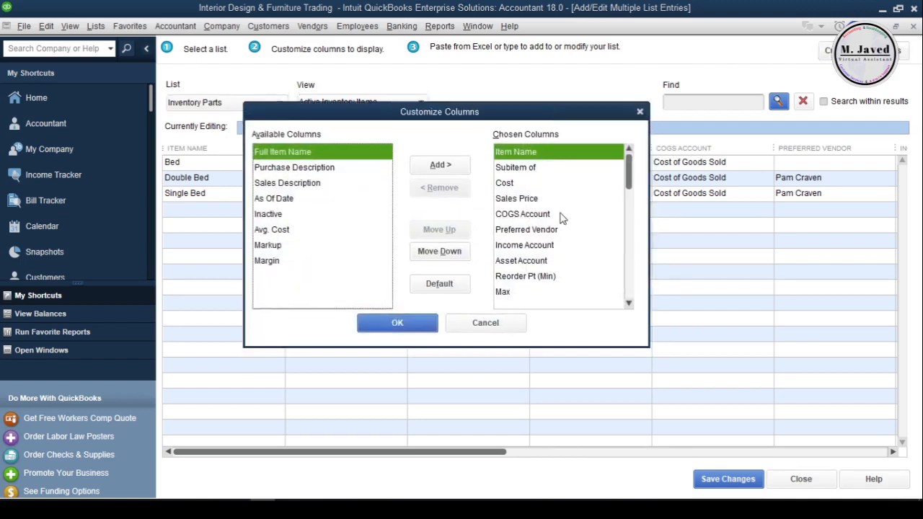
left_click_drag(626, 189, 632, 321)
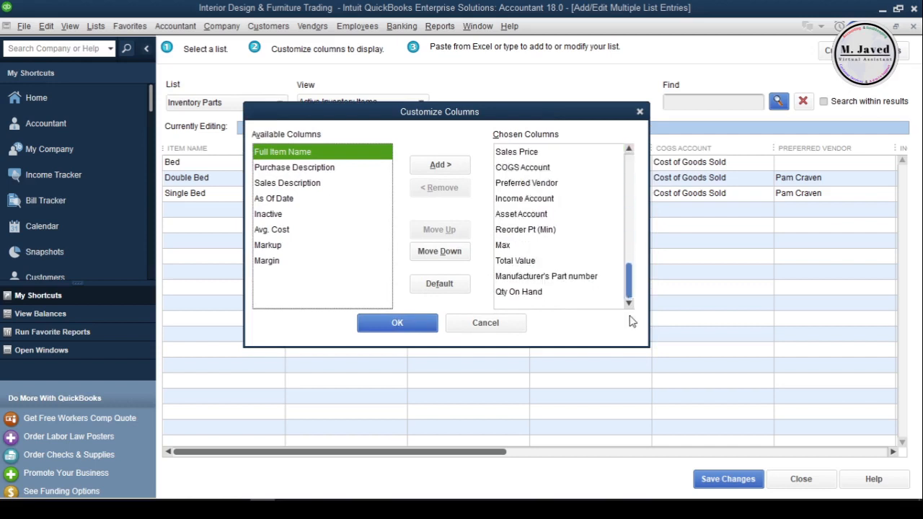
left_click(583, 264)
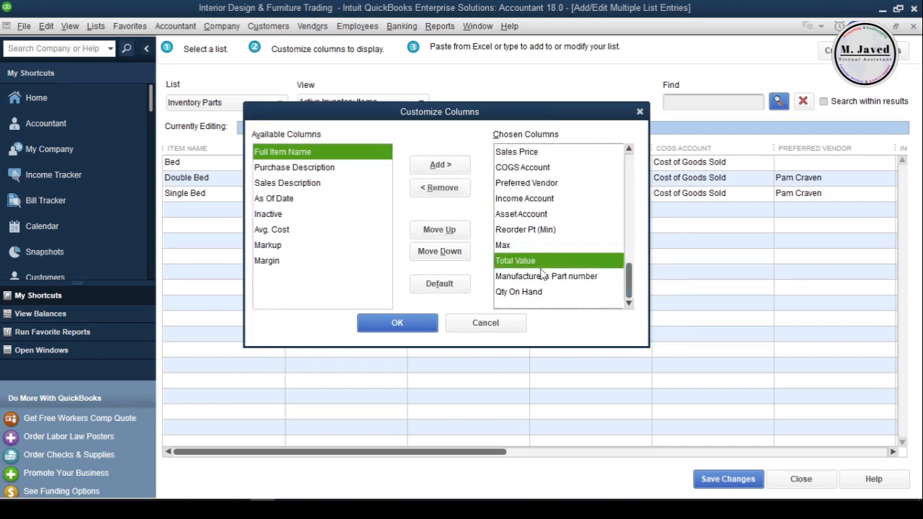
left_click(439, 195)
left_click(440, 193)
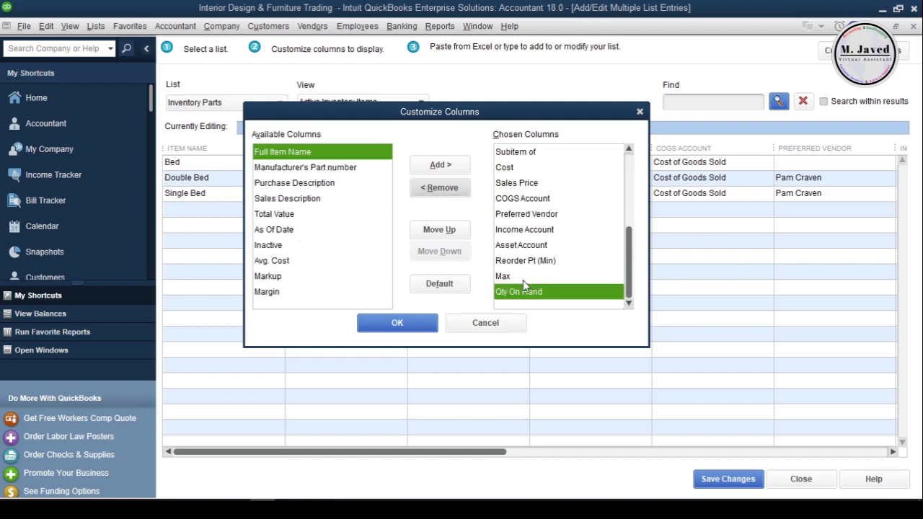
left_click(442, 197)
Add Purchase Description, Sales Description and As Of Date to the chosen columns
left_click(520, 183)
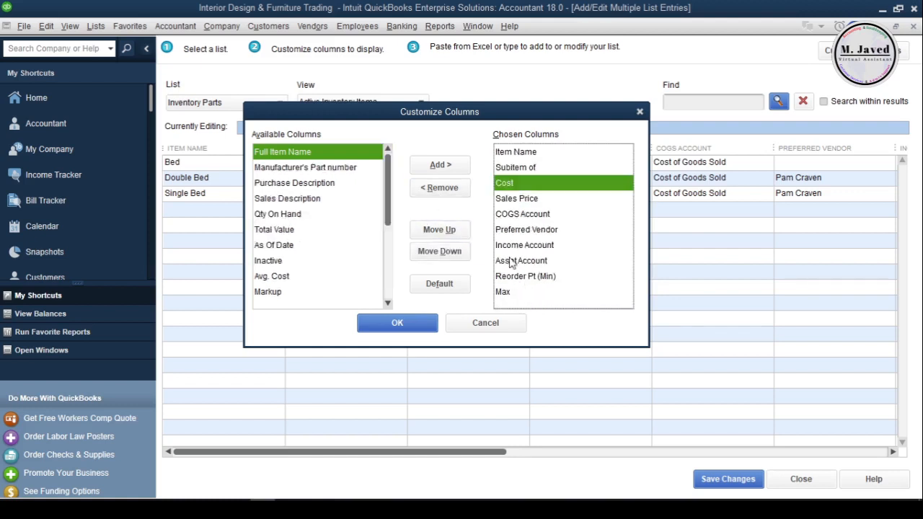
left_click(357, 170)
left_click(350, 183)
left_click(440, 165)
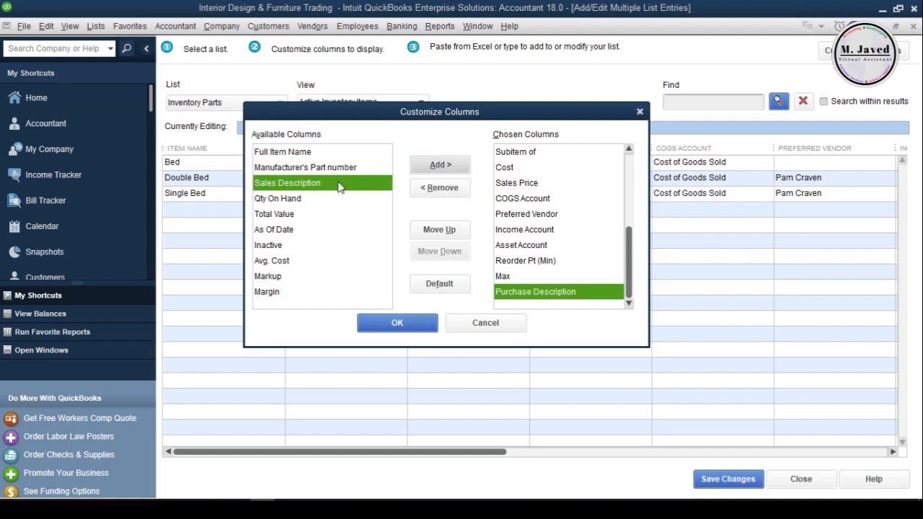
left_click(440, 165)
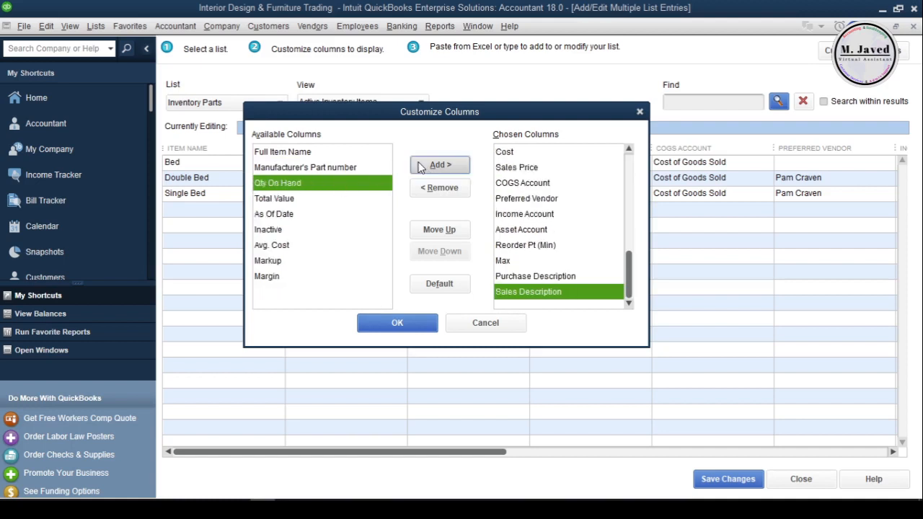
left_click(300, 214)
left_click(440, 165)
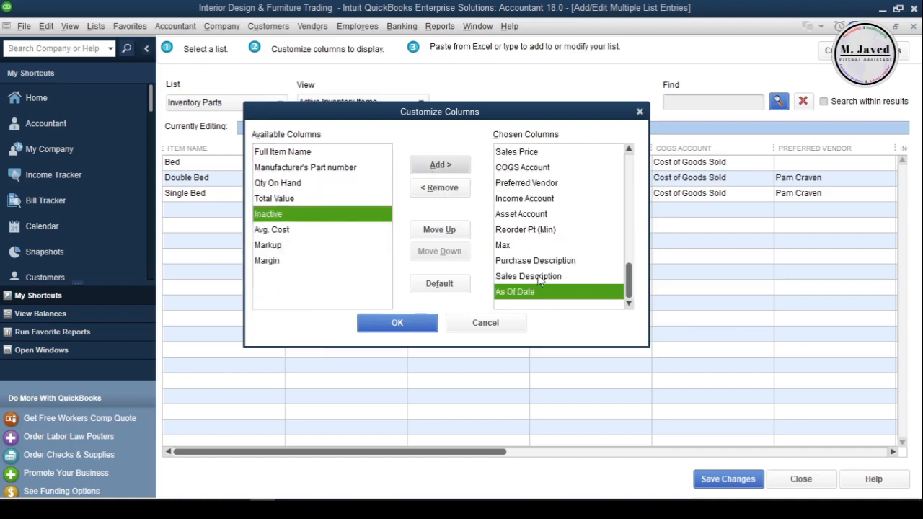
Reorder the chosen columns so that Purchase Description comes directly after Cost
left_click(541, 262)
left_click(440, 229)
left_click(440, 229)
left_click(439, 229)
left_click(439, 230)
left_click(439, 230)
left_click(439, 229)
left_click(439, 229)
left_click(439, 229)
left_click(440, 229)
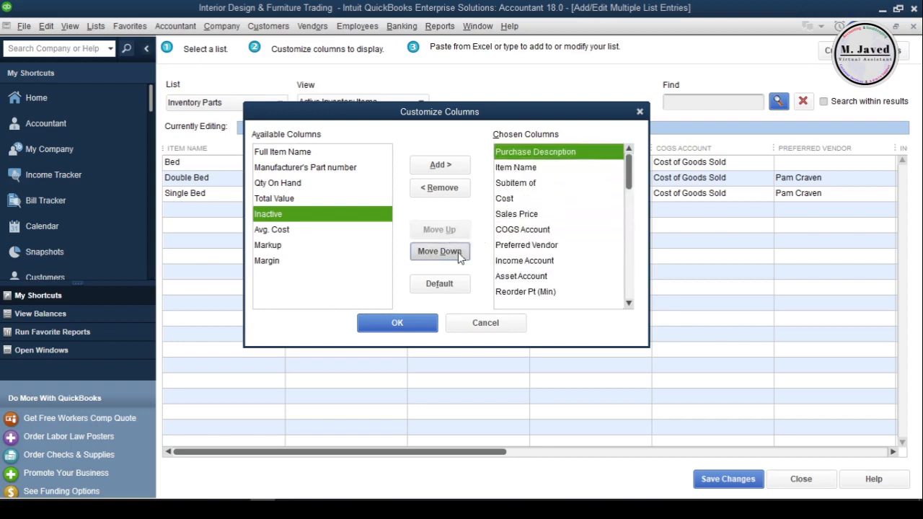
left_click(456, 252)
left_click(456, 252)
left_click(456, 252)
Place Sales Description directly after Sales Price in the chosen columns and apply the column layout
left_click_drag(629, 181, 633, 291)
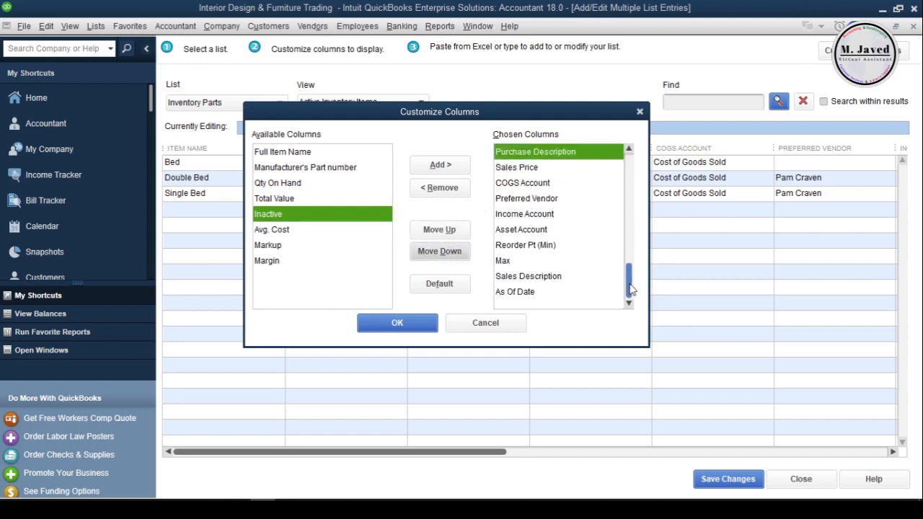
left_click(522, 280)
left_click(439, 230)
left_click(439, 229)
left_click(439, 230)
left_click(439, 229)
left_click(440, 230)
left_click(439, 229)
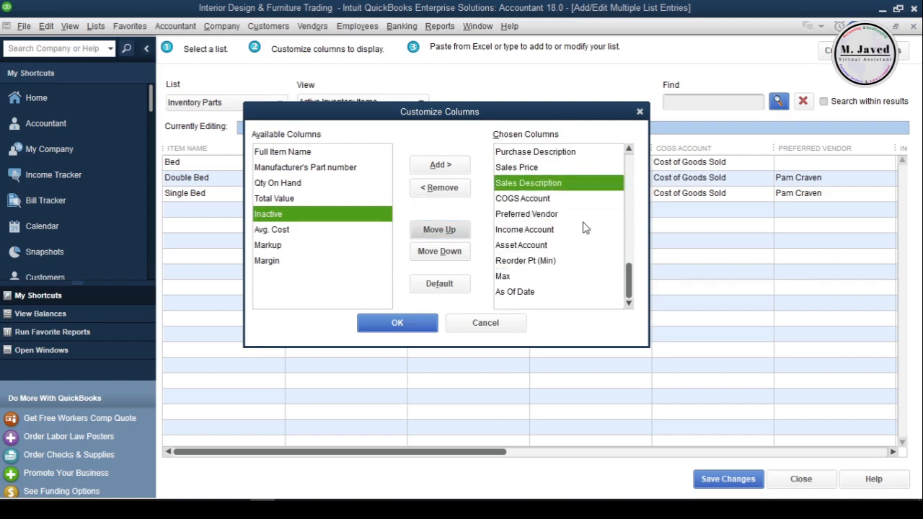
left_click(525, 199)
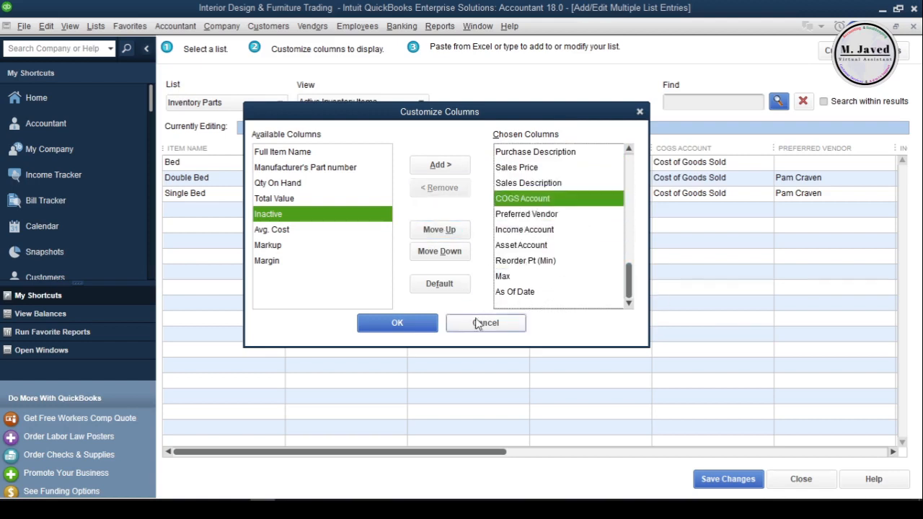
left_click(401, 322)
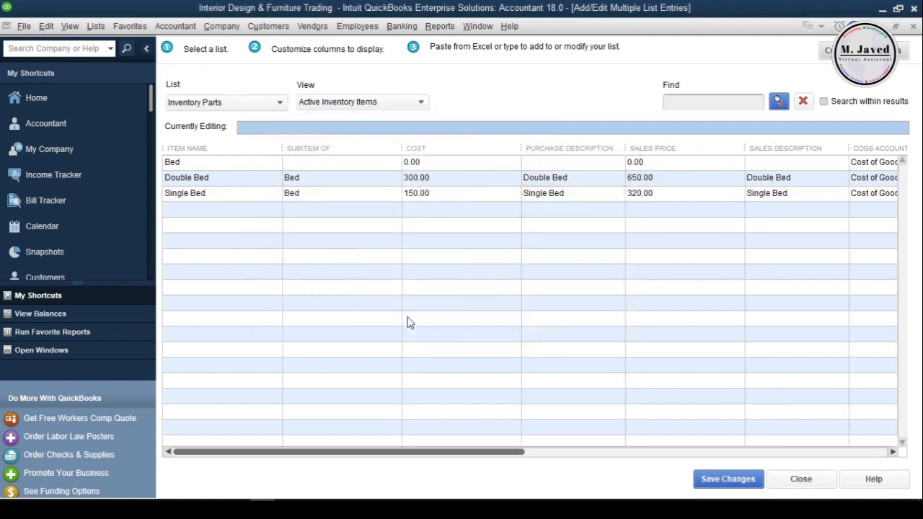
Copy all item rows below the headings on the Inventory sheet of the example inventory workbook in Excel
left_click_drag(550, 459, 431, 453)
left_click(242, 210)
left_click(312, 508)
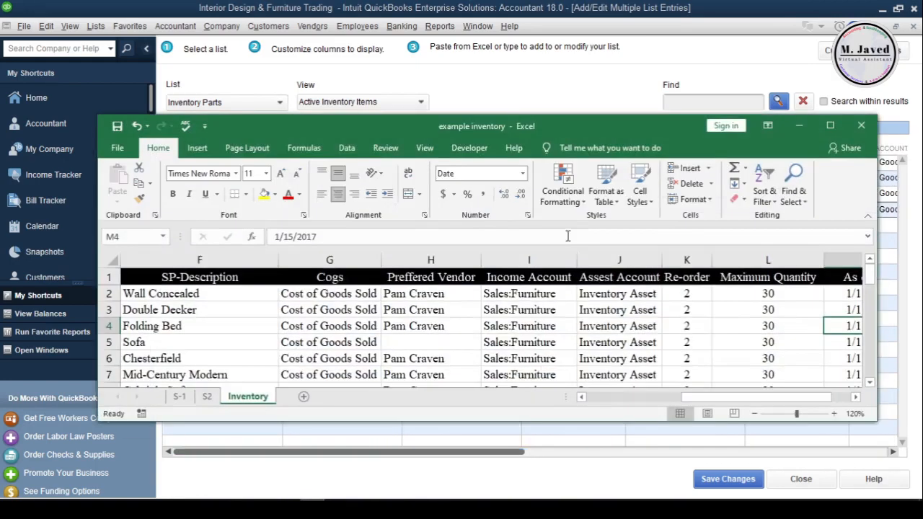
left_click(832, 127)
left_click(289, 272)
left_click_drag(739, 479, 624, 477)
left_click_drag(67, 181, 793, 424)
right_click(750, 390)
left_click(790, 93)
Return to QuickBooks and paste the copied rows into the inventory grid, starting at the empty row below Single Bed
key("alt+Tab")
right_click(196, 209)
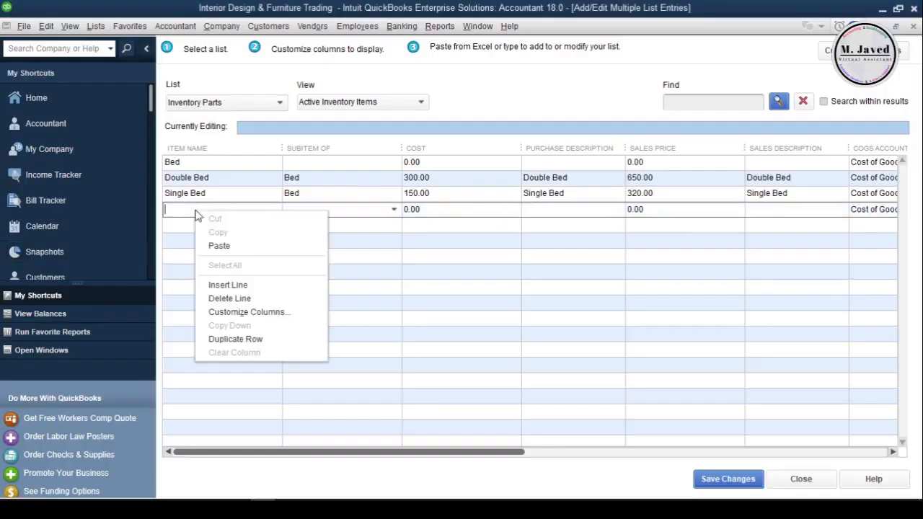
left_click(216, 246)
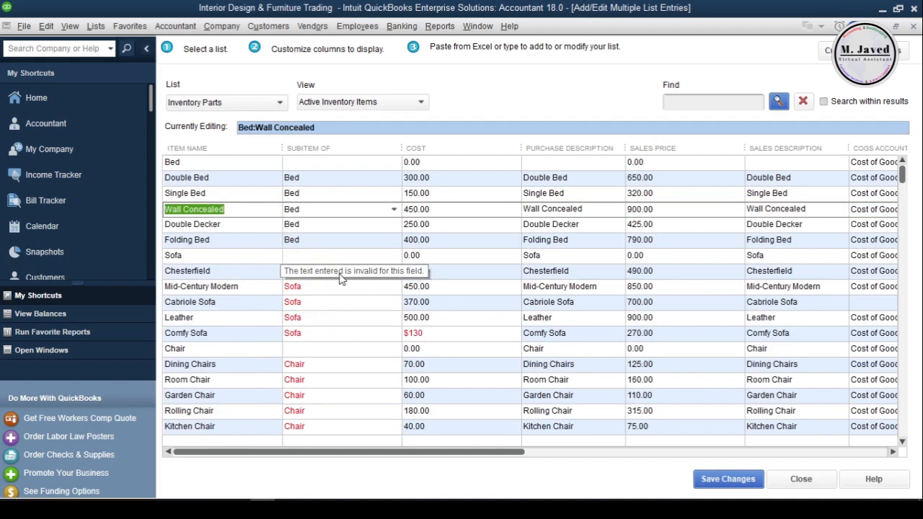
Add the missing parent item Sofa from the Chesterfield row as an Inventory Part with income account Sales:Furniture
scroll(498, 324, "down", 5)
scroll(497, 324, "down", 1)
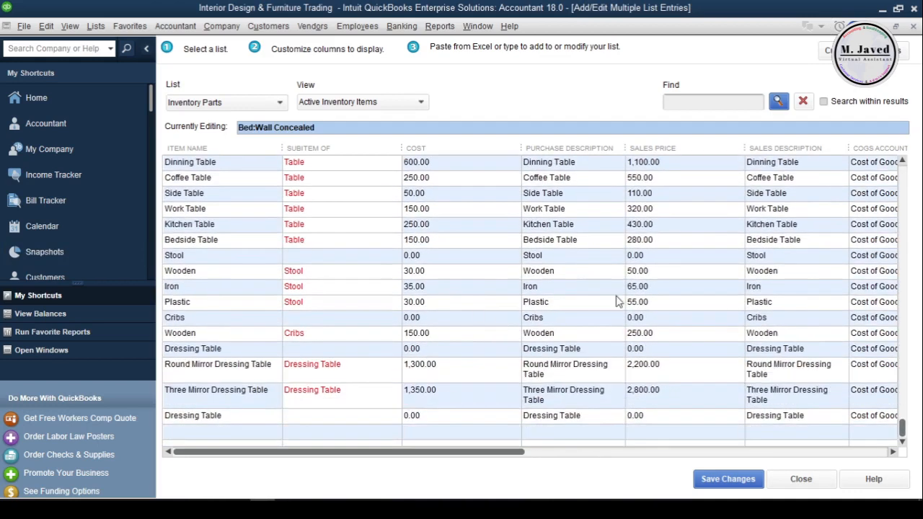
scroll(512, 383, "up", 6)
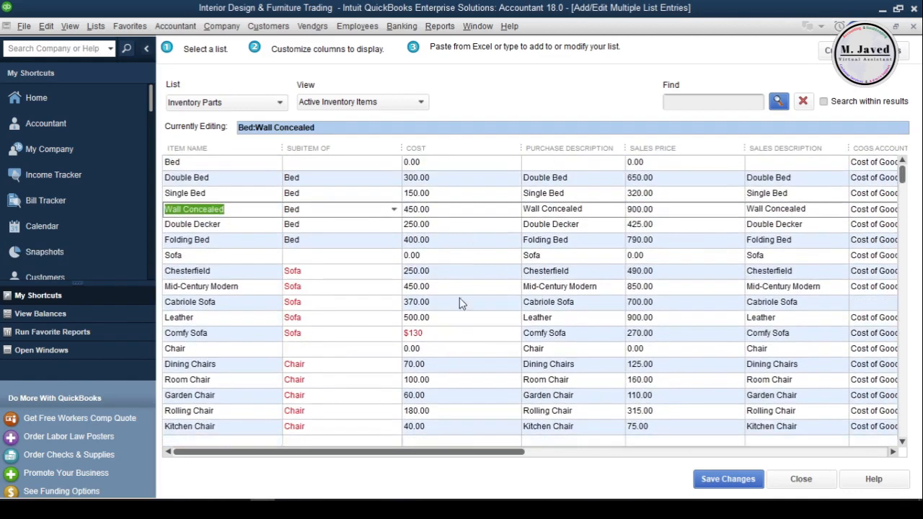
left_click_drag(462, 452, 402, 456)
left_click(368, 271)
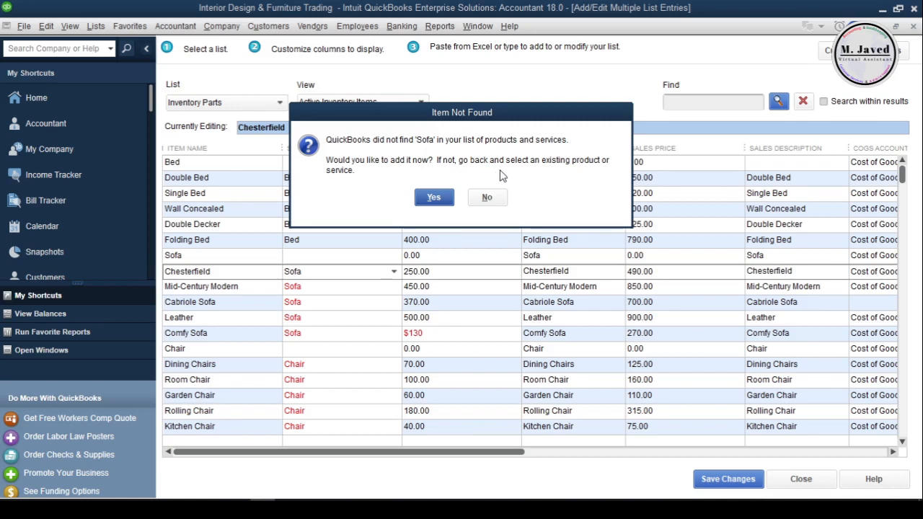
left_click(433, 197)
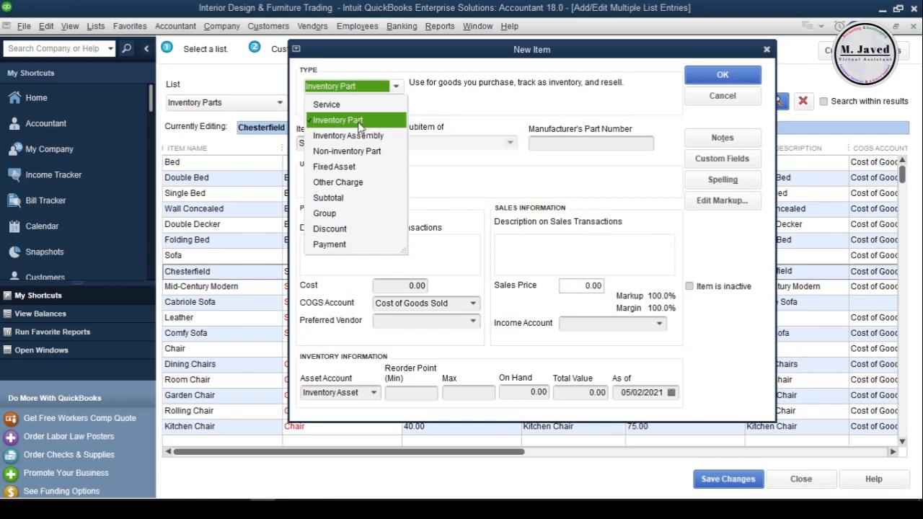
left_click(361, 121)
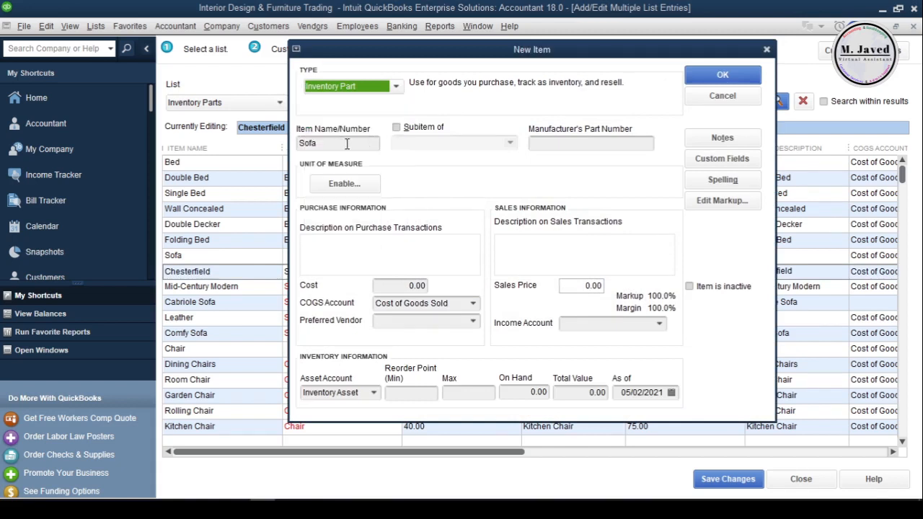
left_click(347, 143)
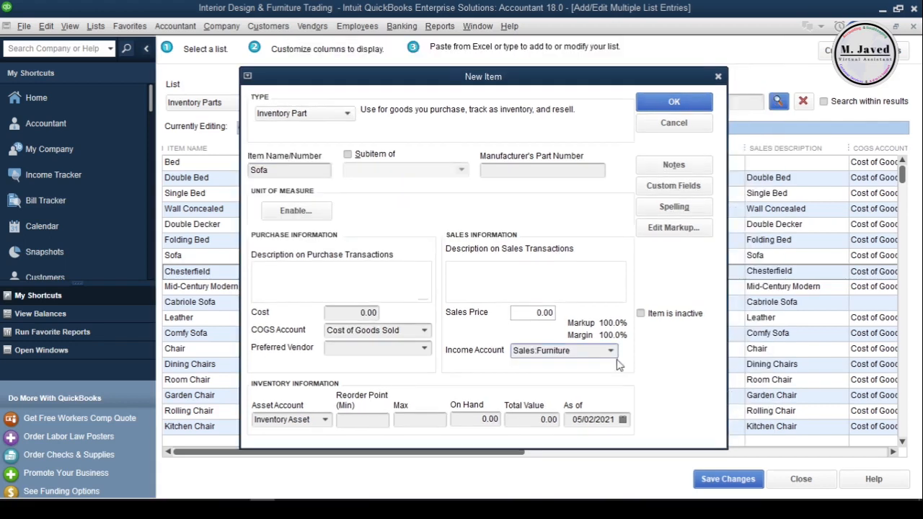
left_click(676, 103)
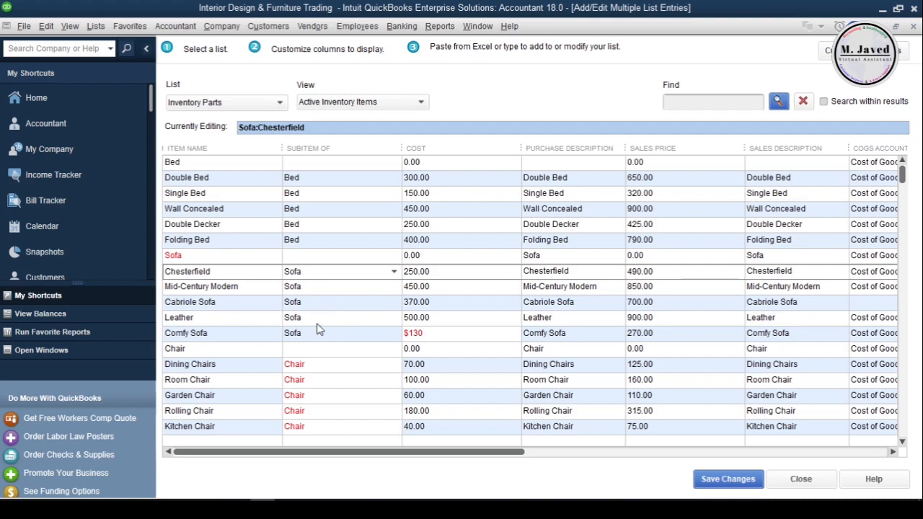
Add the missing parent item Chair from the Dining Chairs row as an Inventory Part with income account Sales:Furniture
left_click(319, 366)
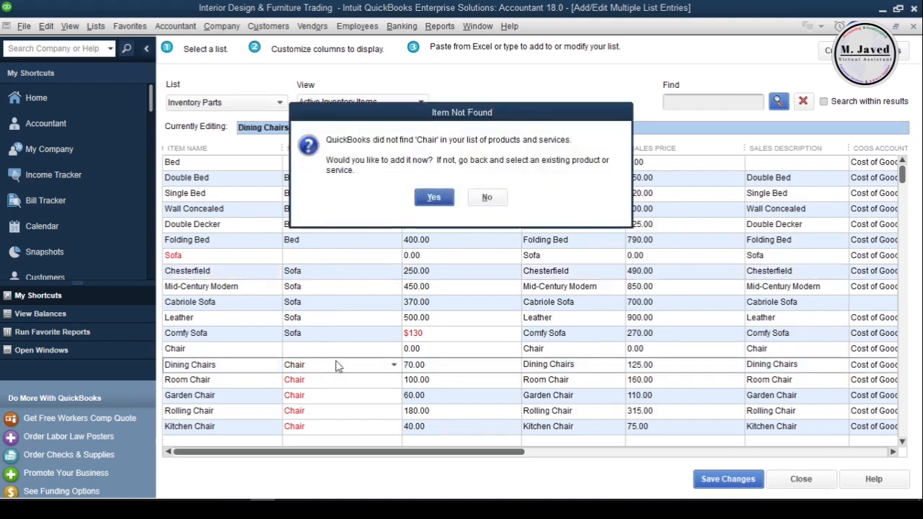
left_click(435, 198)
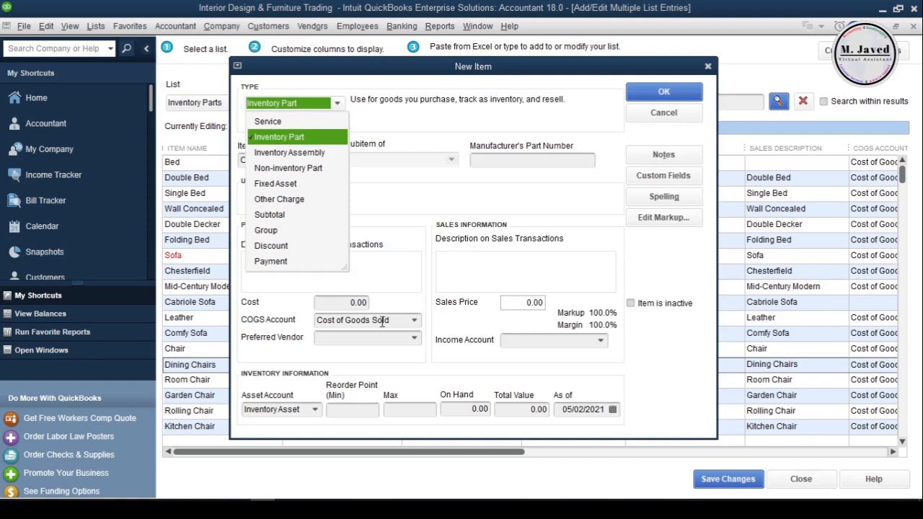
left_click(401, 197)
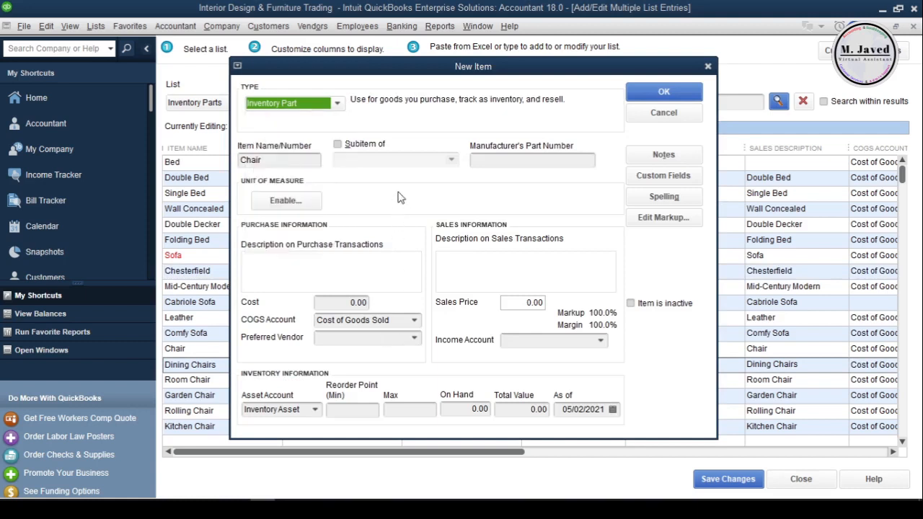
left_click(601, 342)
left_click(561, 44)
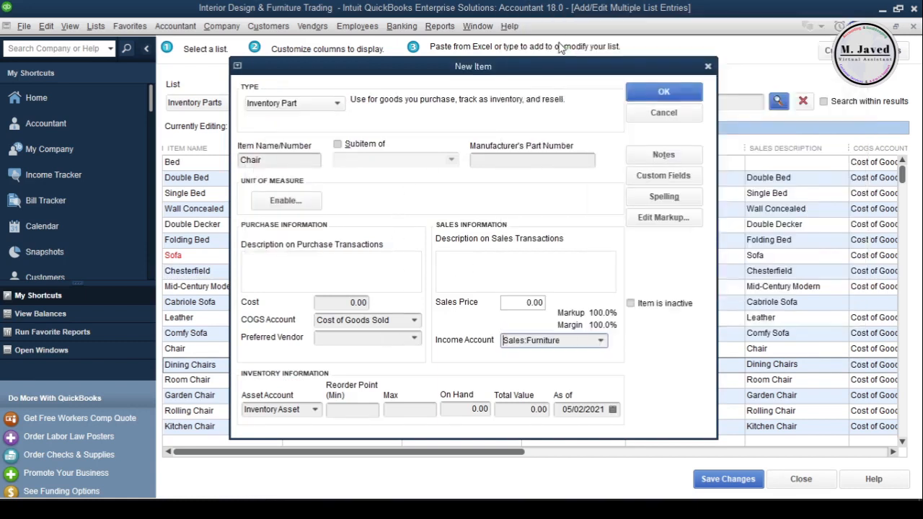
left_click(664, 93)
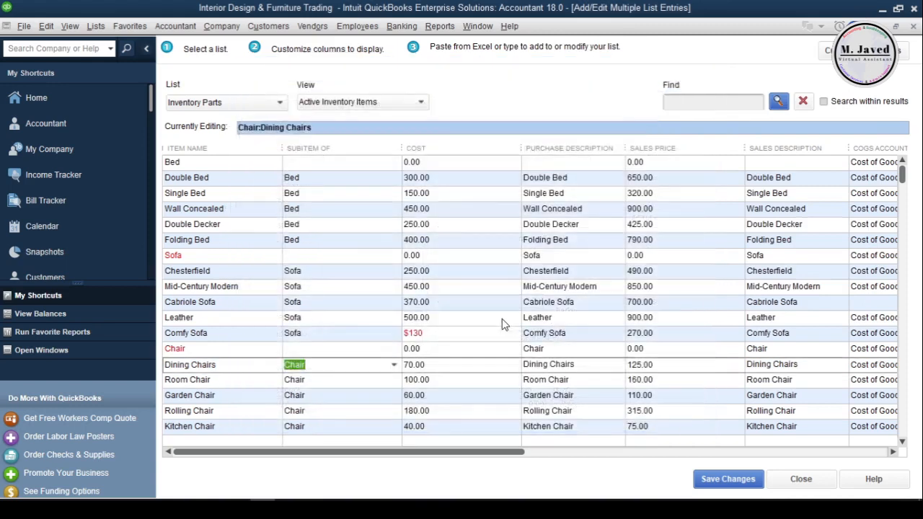
Add the missing parent item Dressing Table for Round Mirror Dressing Table as an Inventory Part with income account Sales:Furniture
scroll(504, 325, "down", 5)
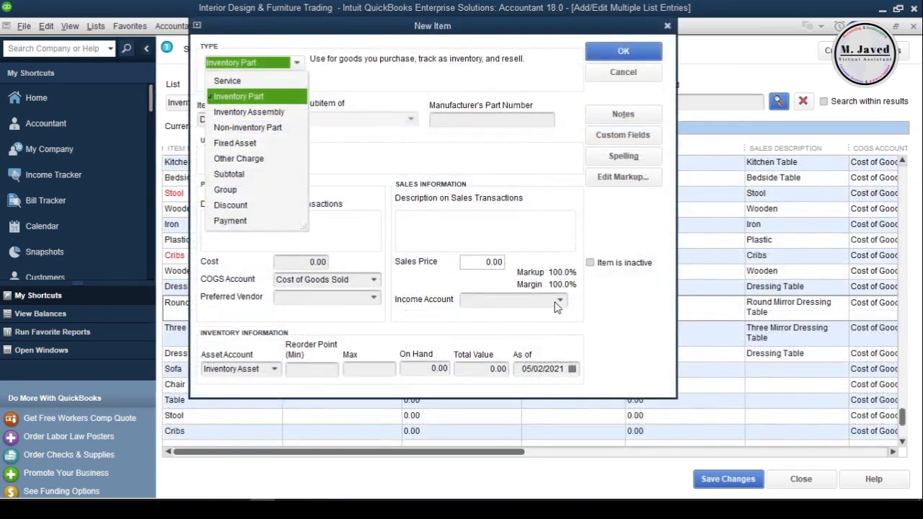
left_click(558, 306)
left_click(560, 334)
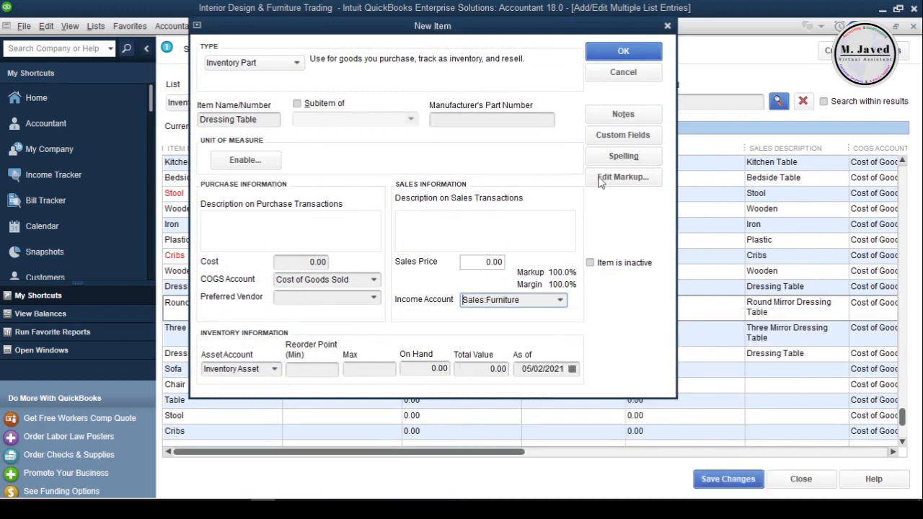
left_click(614, 54)
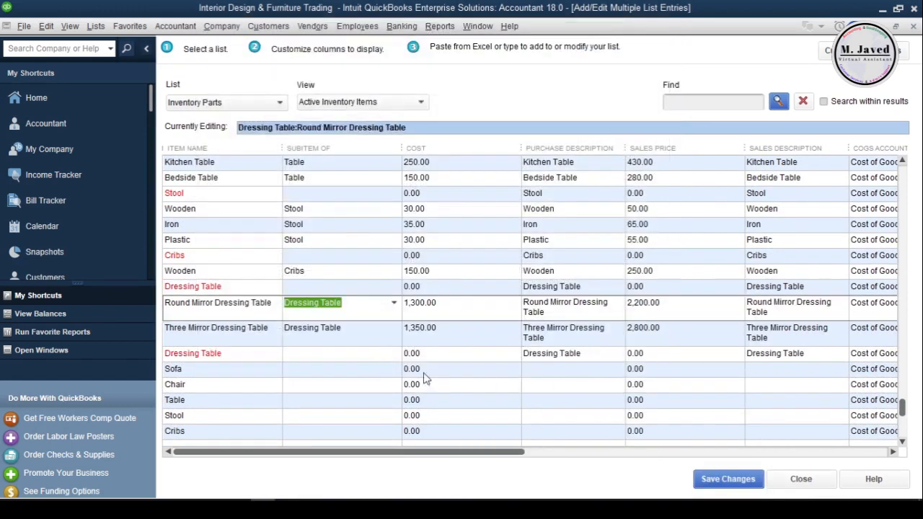
Compare the parent item names in red, such as Stool and Cribs, with the entries at the end of the list
scroll(546, 387, "down", 1)
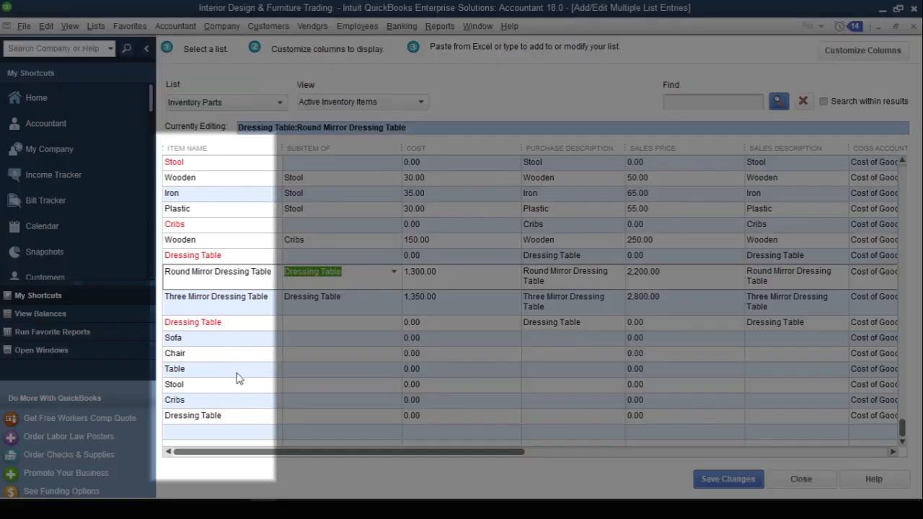
left_click(238, 370)
scroll(280, 372, "up", 1)
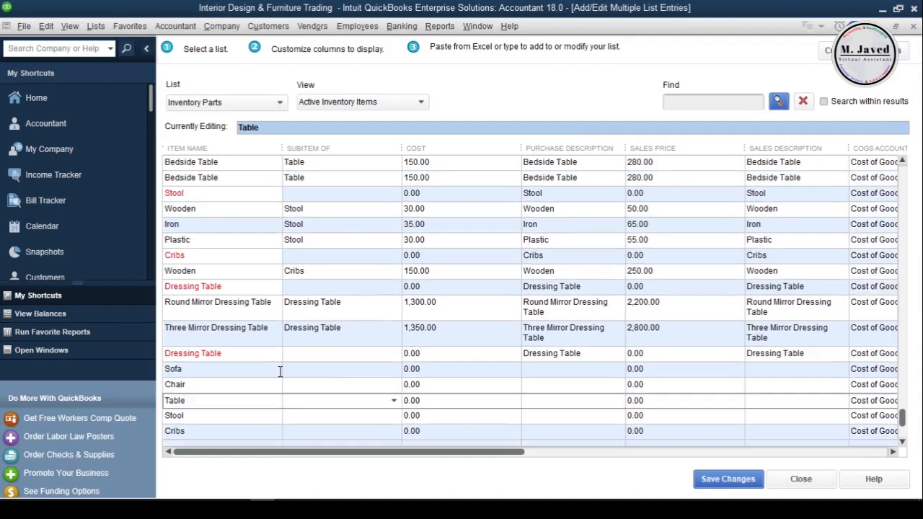
left_click(246, 271)
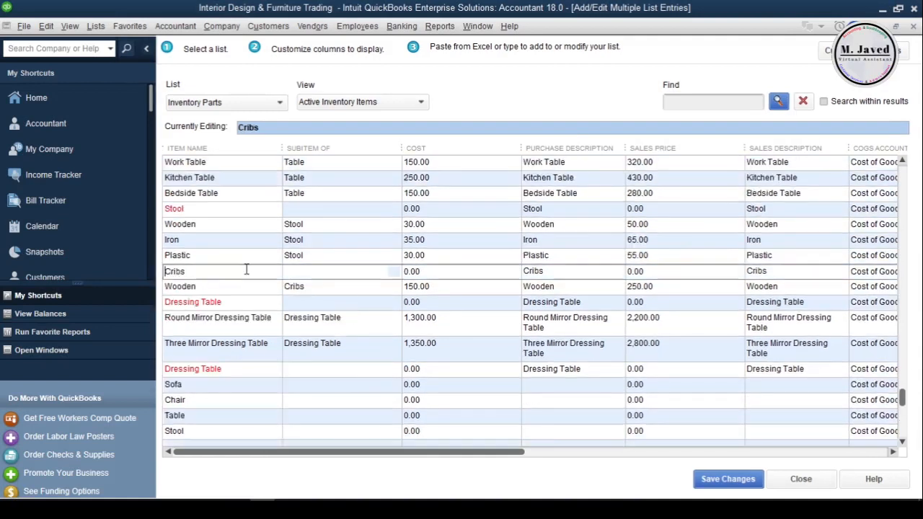
left_click(235, 210)
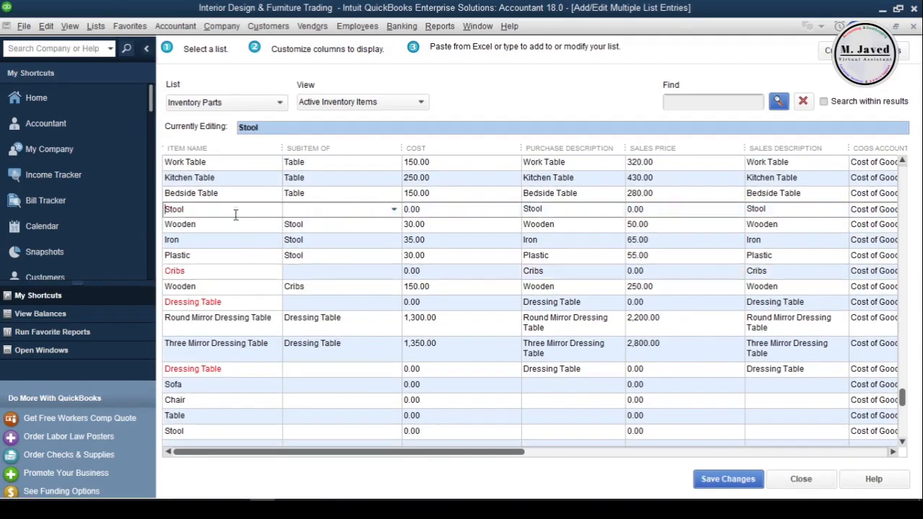
left_click(228, 273)
scroll(335, 410, "down", 1)
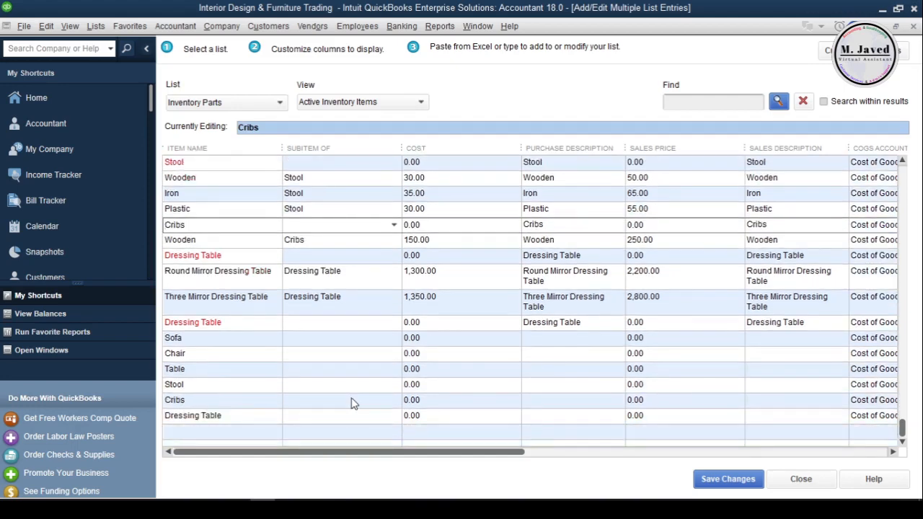
Replace the invalid cost of Comfy Sofa with 150
scroll(354, 404, "up", 6)
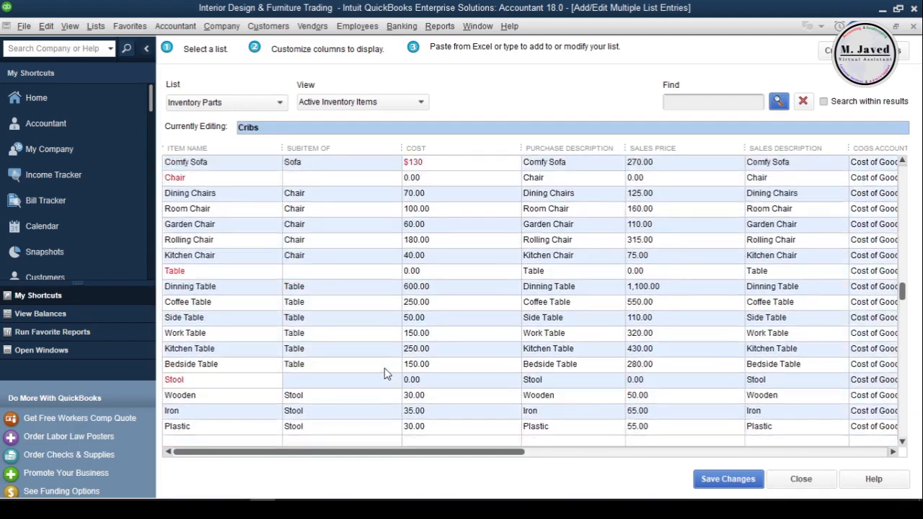
scroll(385, 373, "up", 3)
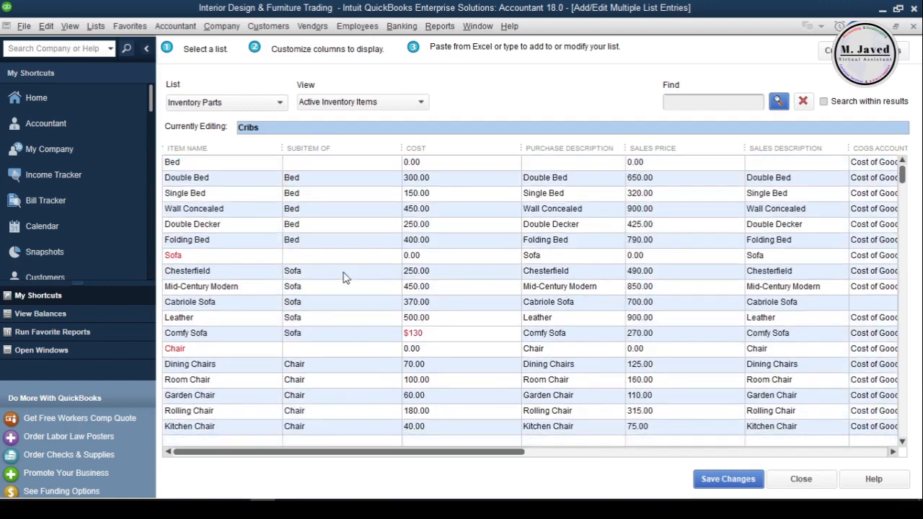
mouse_move(460, 338)
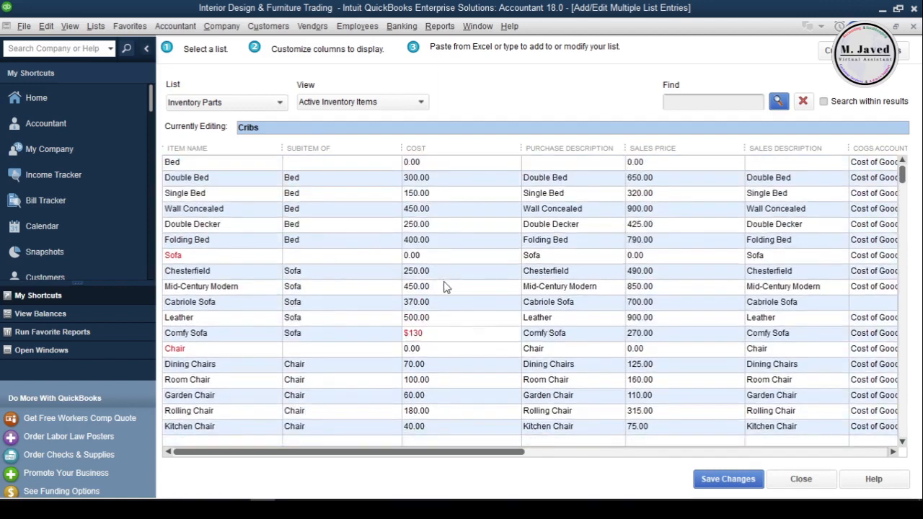
left_click(443, 333)
left_click_drag(446, 333, 404, 335)
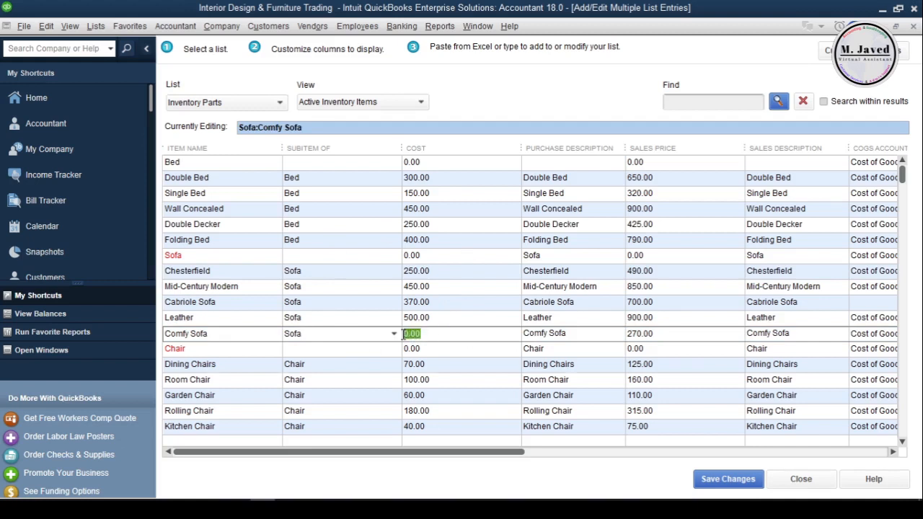
type("150")
key("Up")
key("Down")
Fill in the blank COGS account of Cabriole Sofa with Cost of Goods Sold
left_click_drag(493, 452, 577, 452)
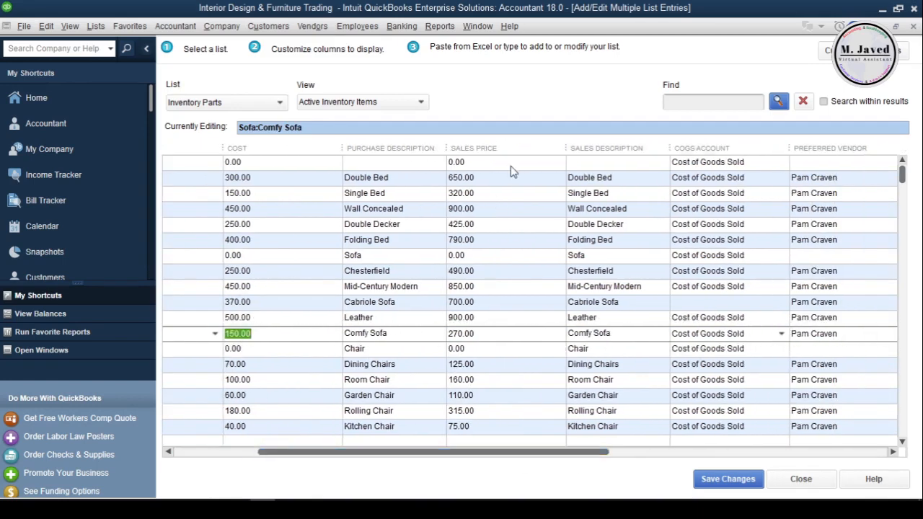
scroll(523, 215, "down", 7)
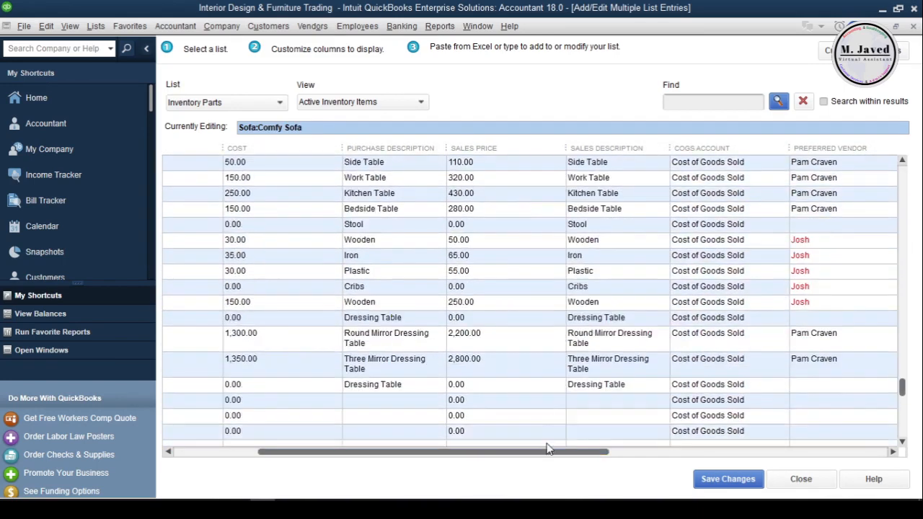
left_click_drag(546, 449, 649, 451)
scroll(536, 391, "up", 7)
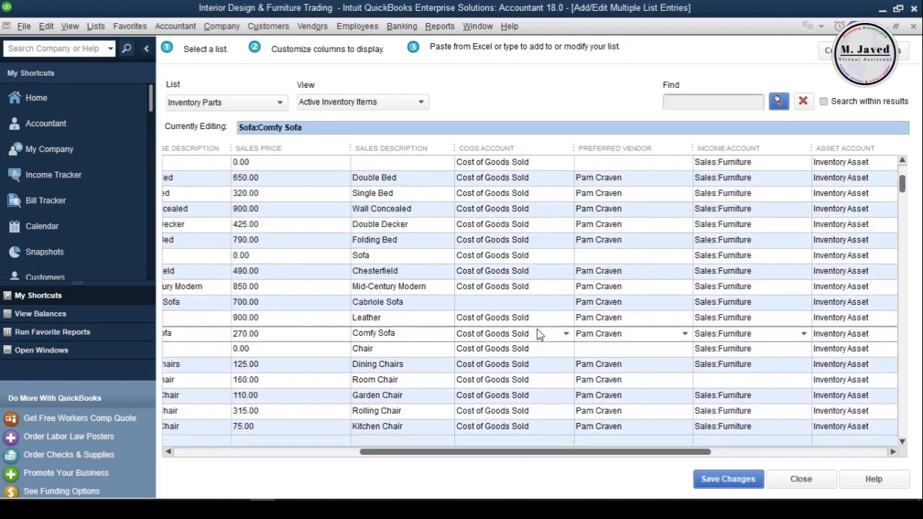
left_click(488, 301)
left_click(567, 304)
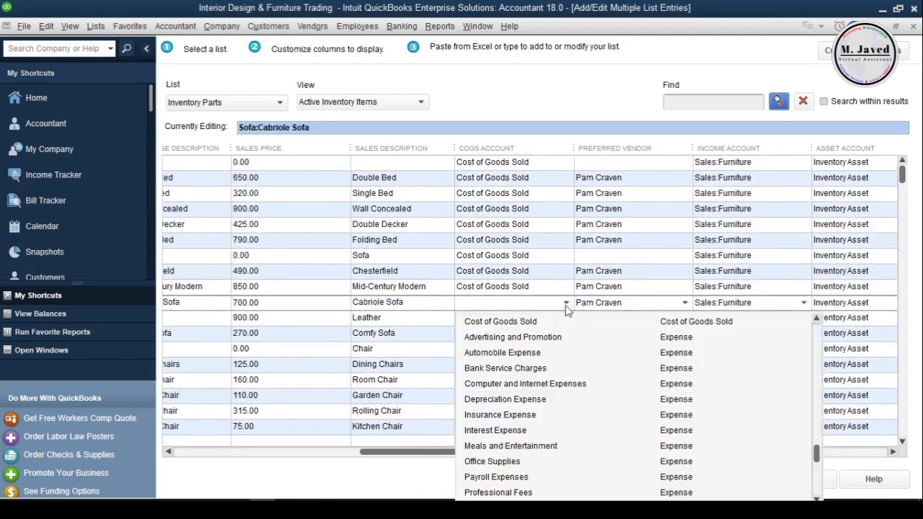
left_click(538, 322)
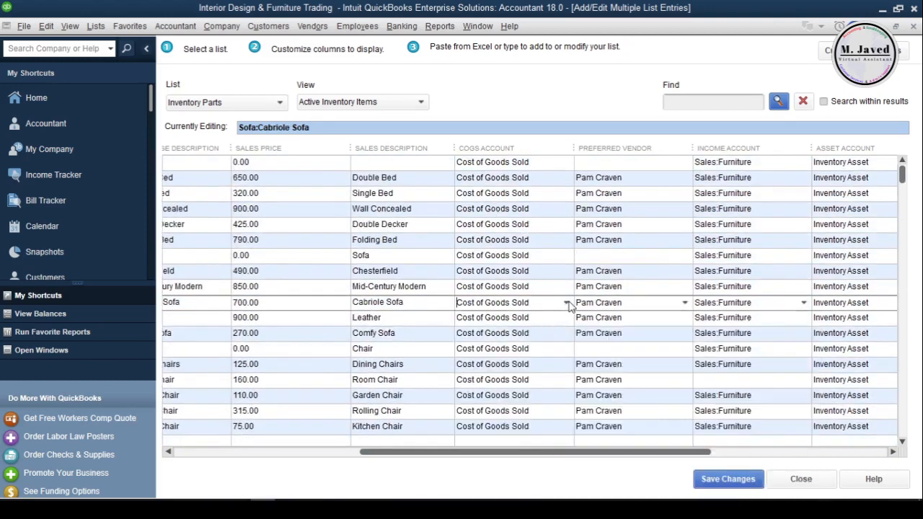
Quick-add the unrecognized preferred vendor of the Wooden stool row to the vendor list
scroll(639, 278, "down", 4)
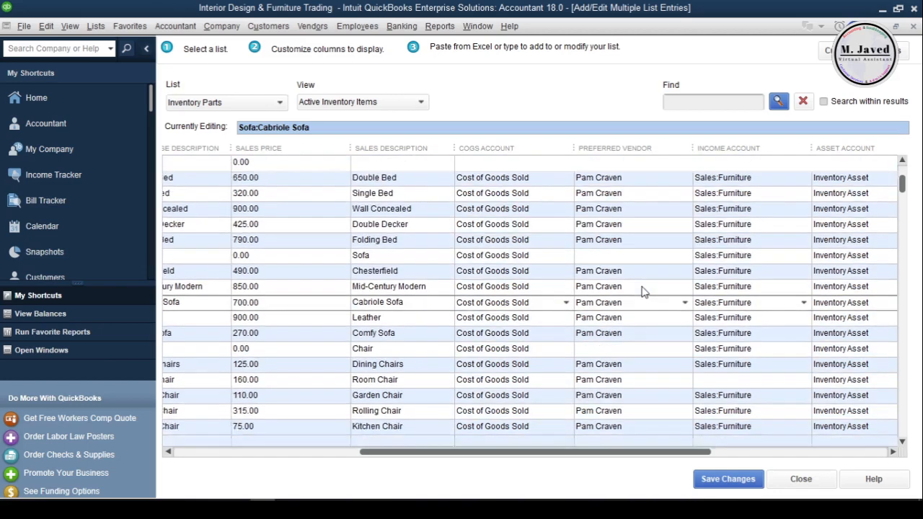
scroll(638, 263, "down", 3)
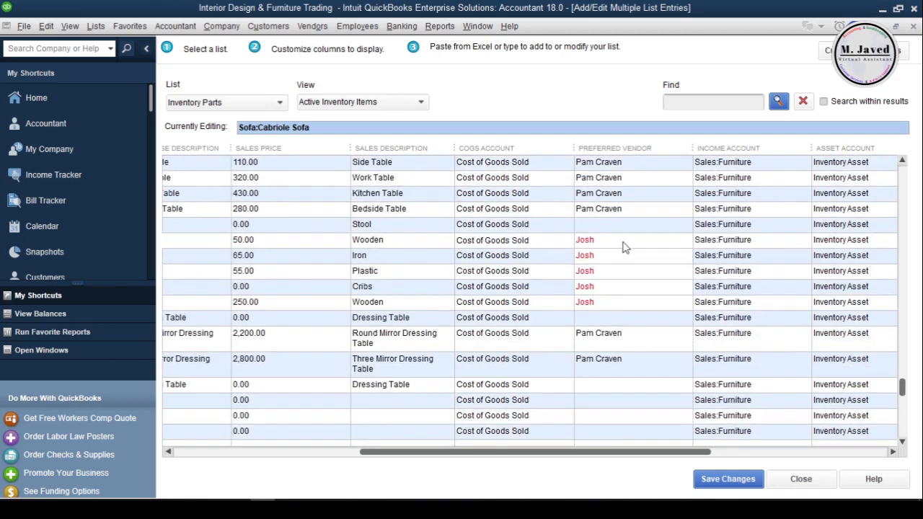
left_click(623, 243)
left_click_drag(488, 121, 493, 170)
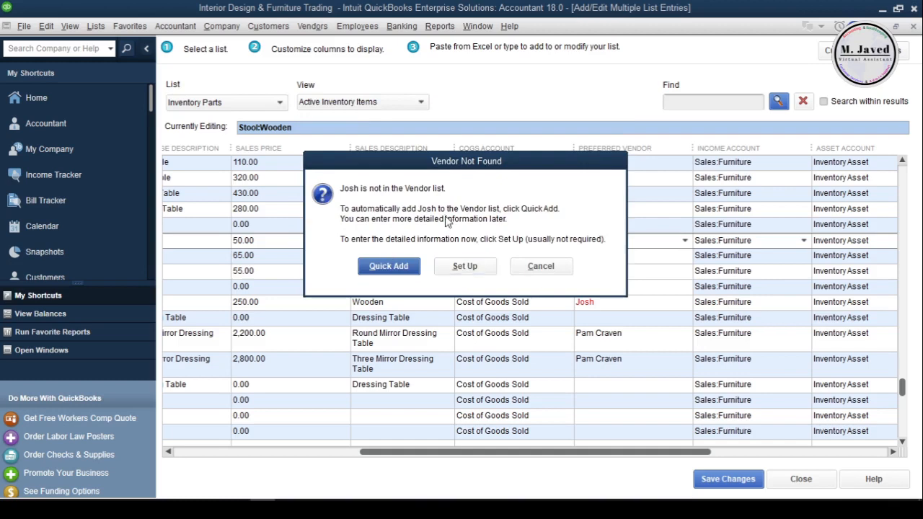
left_click(394, 271)
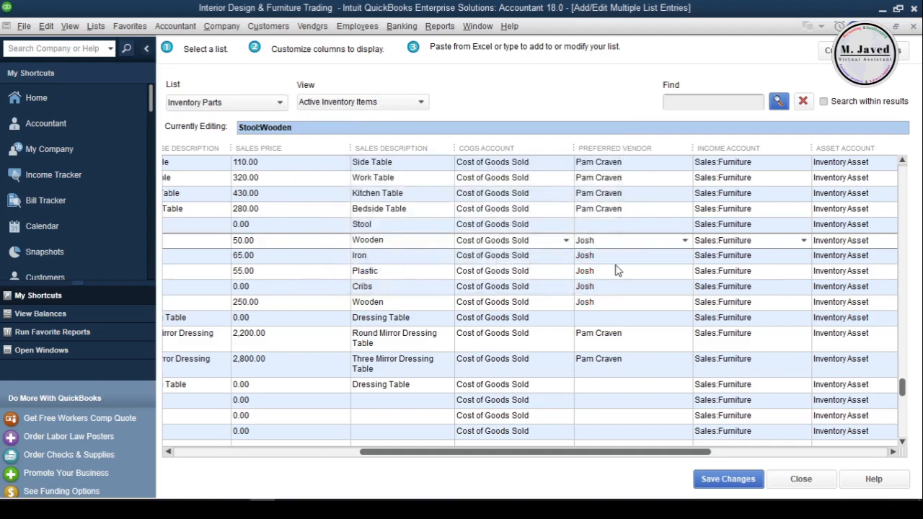
Fill in the blank income account of Room Chair with Sales:Furniture
scroll(645, 287, "down", 3)
scroll(644, 287, "up", 10)
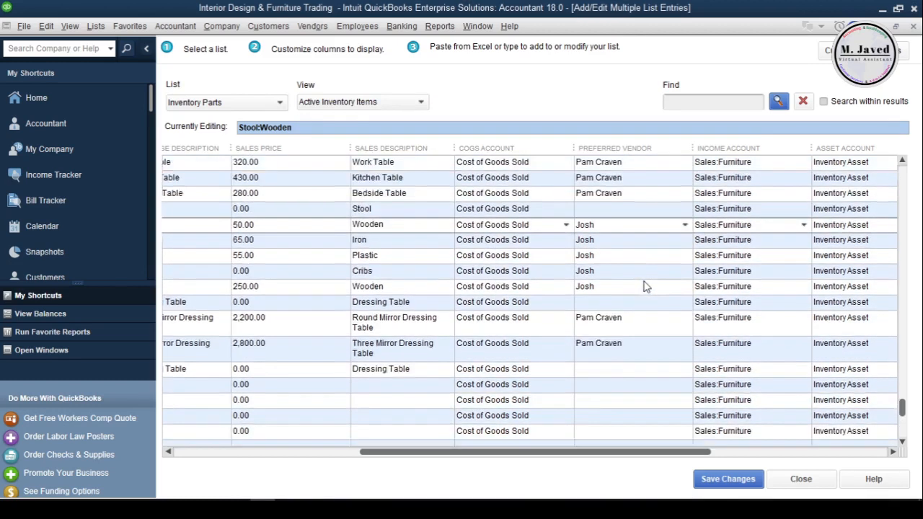
left_click(743, 383)
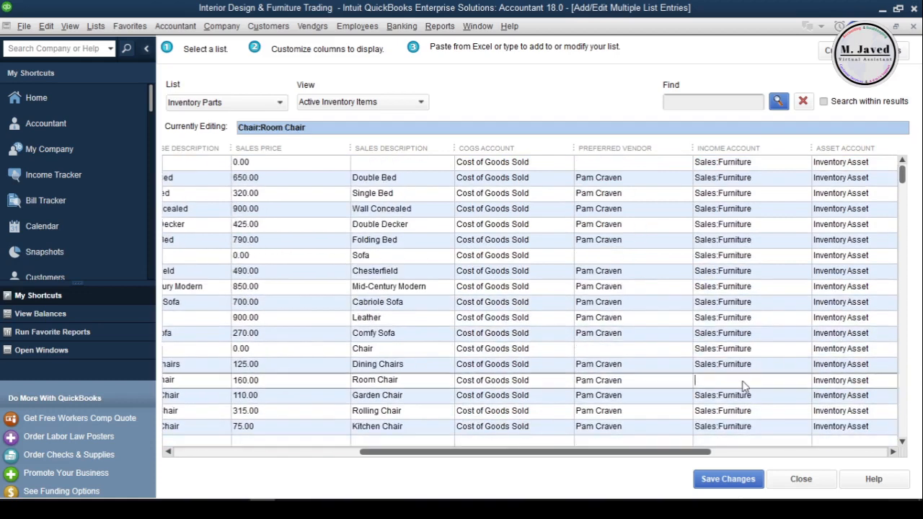
left_click(805, 382)
left_click(805, 381)
scroll(726, 370, "down", 2)
scroll(726, 370, "down", 7)
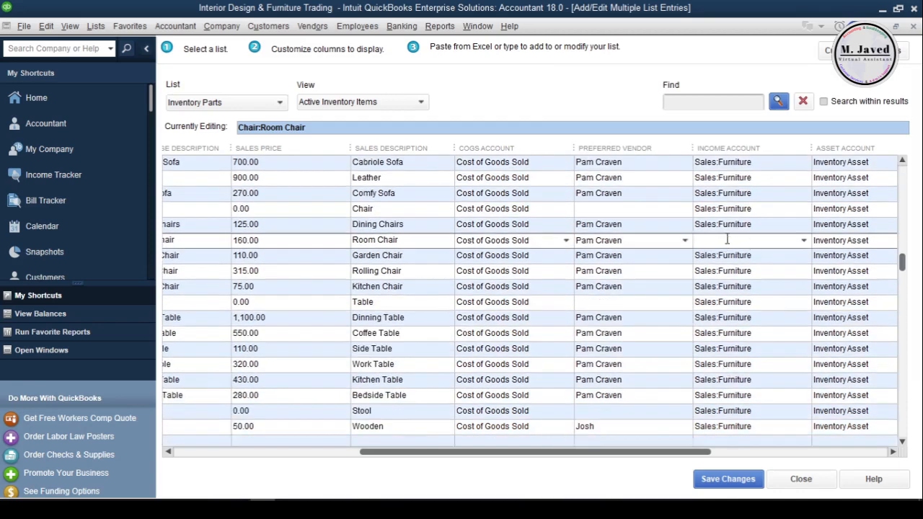
left_click(804, 240)
left_click(623, 280)
scroll(750, 309, "down", 5)
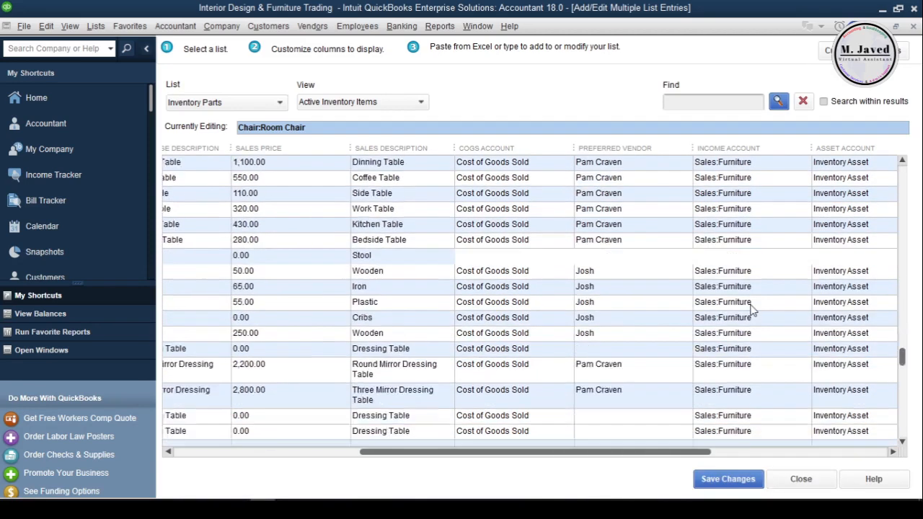
Clear the reorder point and maximum values from the Sofa and Chair parent item rows
scroll(746, 308, "up", 6)
scroll(743, 309, "up", 3)
left_click_drag(649, 451, 822, 451)
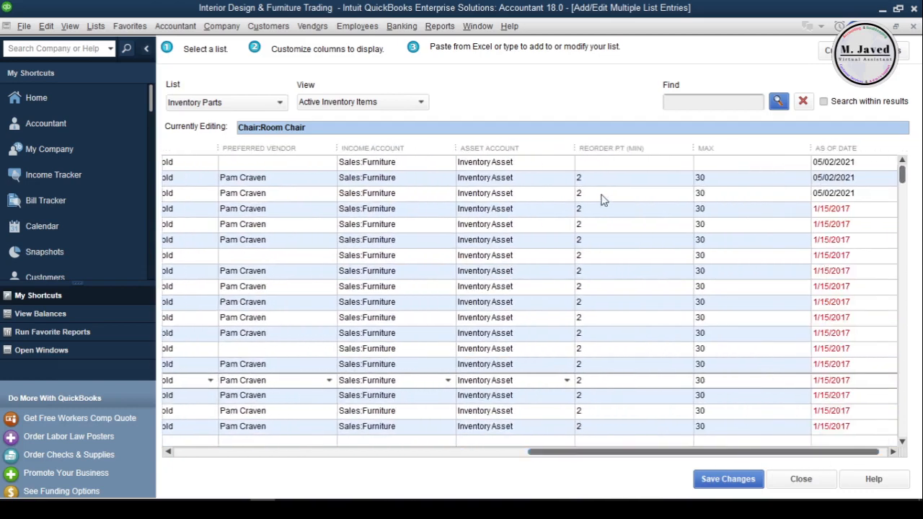
scroll(602, 206, "down", 10)
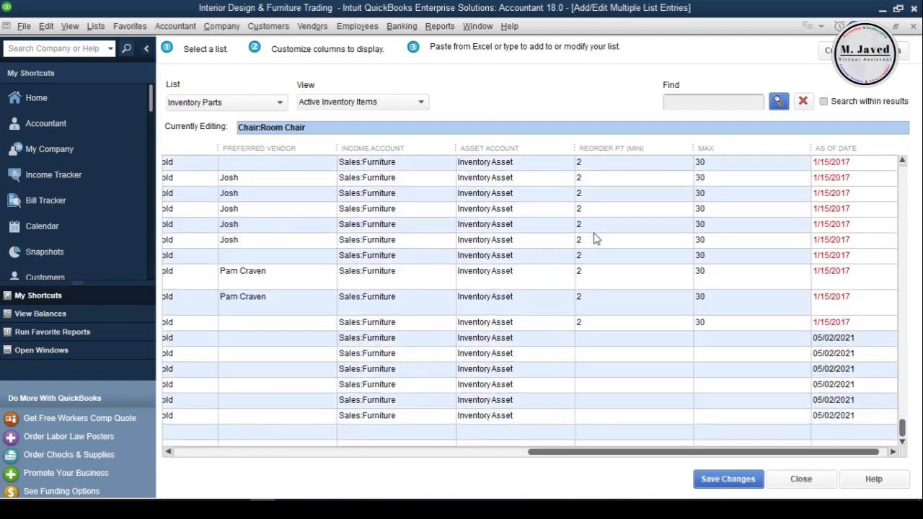
scroll(681, 303, "up", 5)
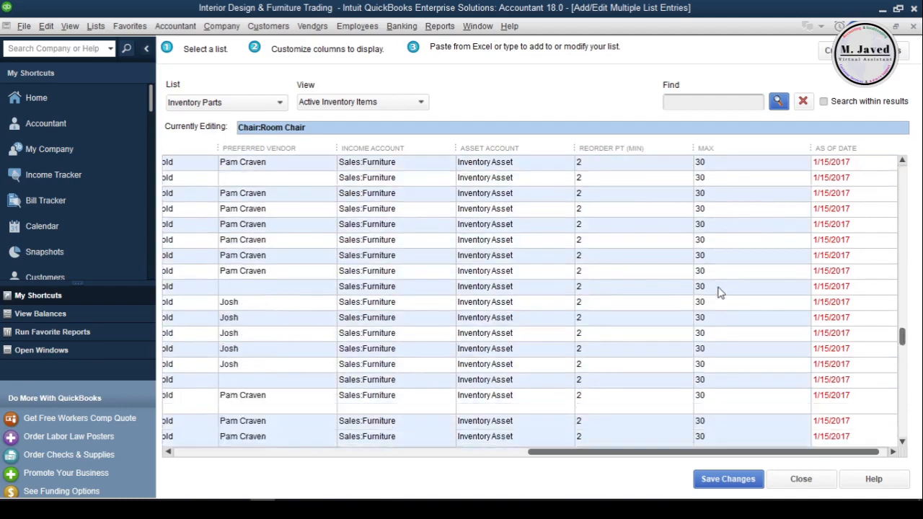
scroll(719, 292, "up", 10)
left_click(665, 255)
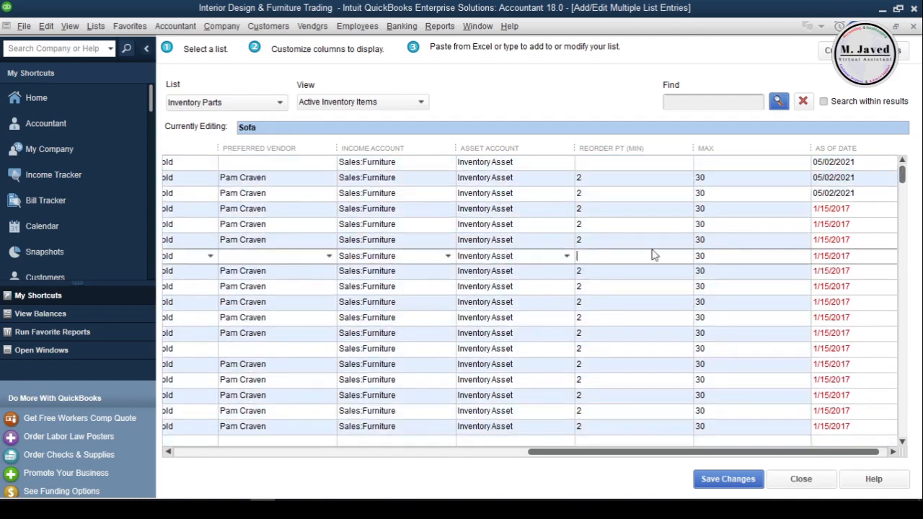
left_click(591, 347)
key("BackSpace")
left_click(746, 350)
key("BackSpace")
key("BackSpace")
Clear the reorder point and maximum values from the Table and Stool parent item rows
scroll(534, 318, "down", 2)
left_click(624, 349)
key("BackSpace")
left_click(608, 368)
key("BackSpace")
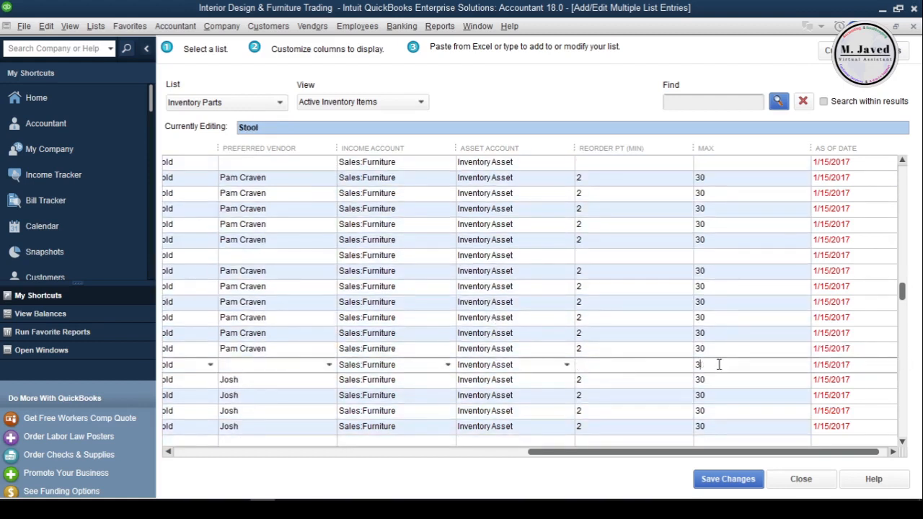
left_click(723, 373)
key("BackSpace")
key("BackSpace")
Clear the reorder point and maximum values from the two Dressing Table parent item rows
scroll(618, 340, "down", 1)
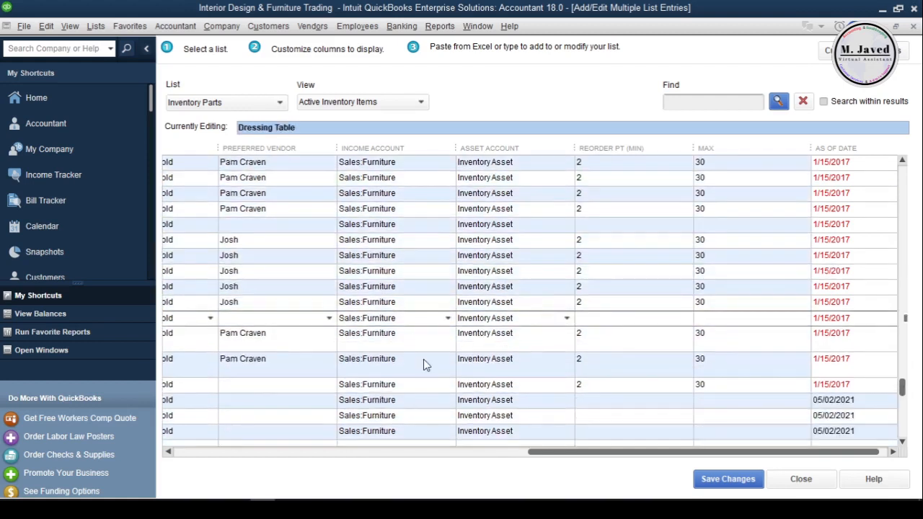
left_click(599, 386)
key("BackSpace")
left_click(722, 386)
key("BackSpace")
key("BackSpace")
left_click(642, 387)
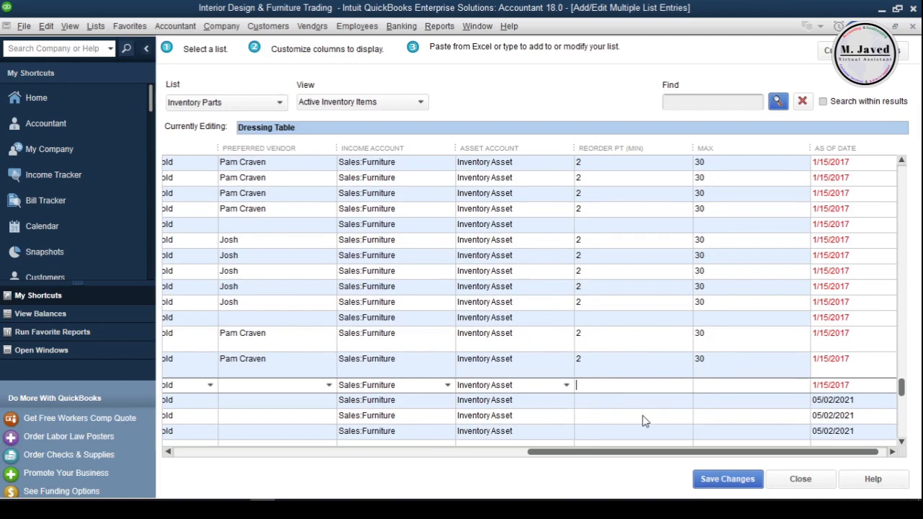
Correct the invalid as-of date of Wall Concealed to 01/15/2017 and copy it down to all rows below
left_click(843, 319)
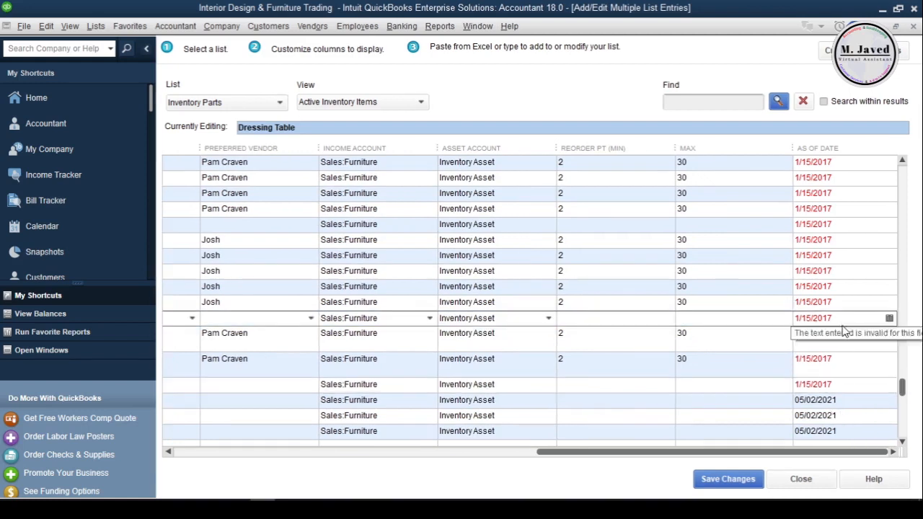
scroll(838, 356, "up", 8)
scroll(839, 355, "up", 5)
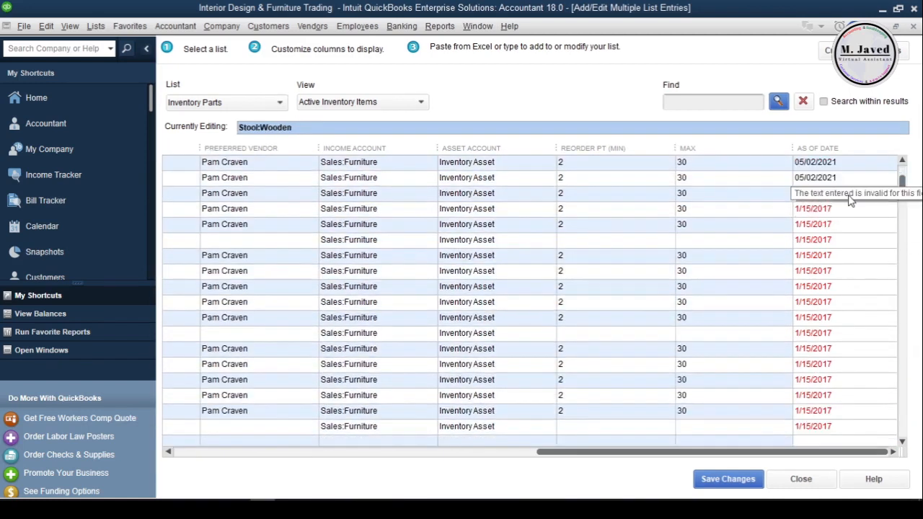
left_click(850, 197)
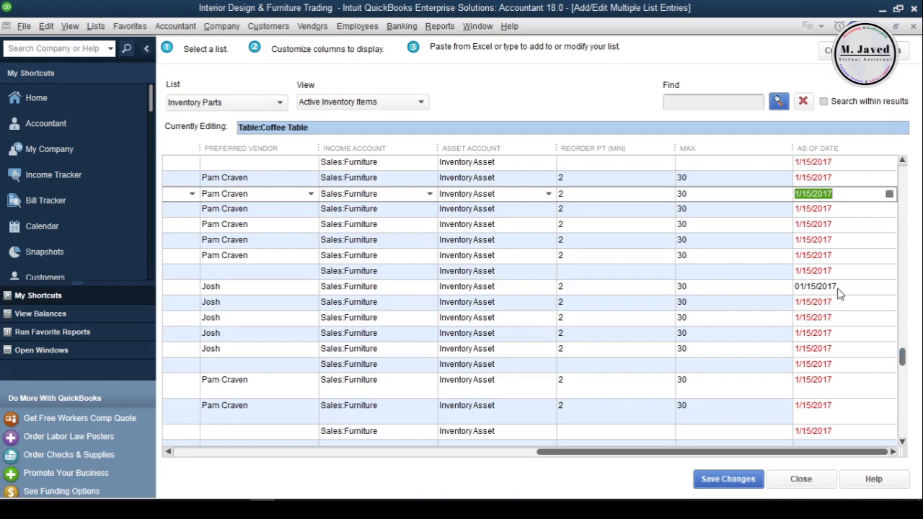
left_click(842, 291)
scroll(840, 251, "up", 8)
left_click(845, 216)
left_click(890, 209)
left_click(816, 308)
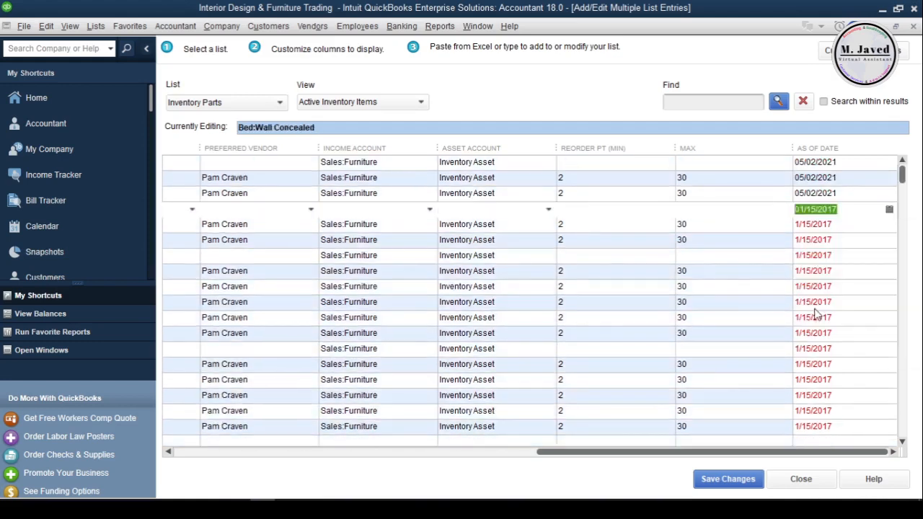
right_click(845, 214)
left_click(794, 326)
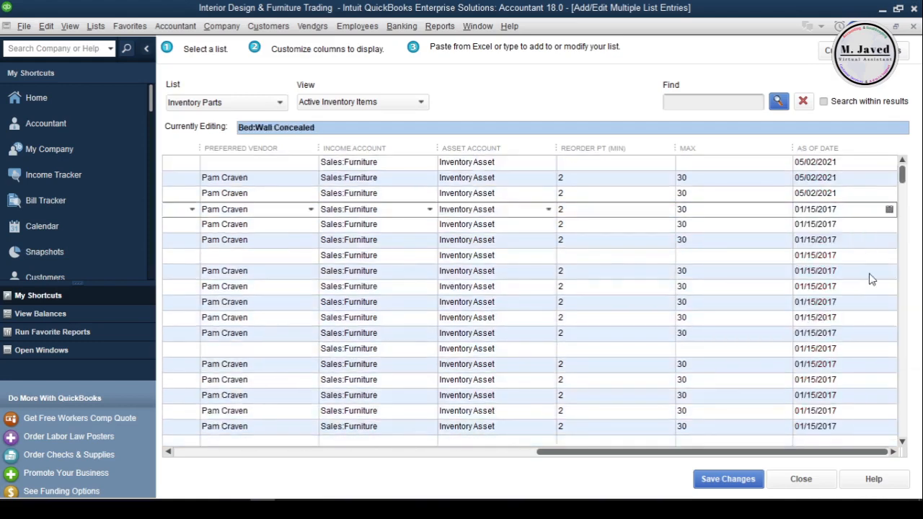
Check the corrected rows through the end of the list, save the inventory item changes and acknowledge the warning
scroll(854, 270, "down", 6)
scroll(853, 270, "down", 4)
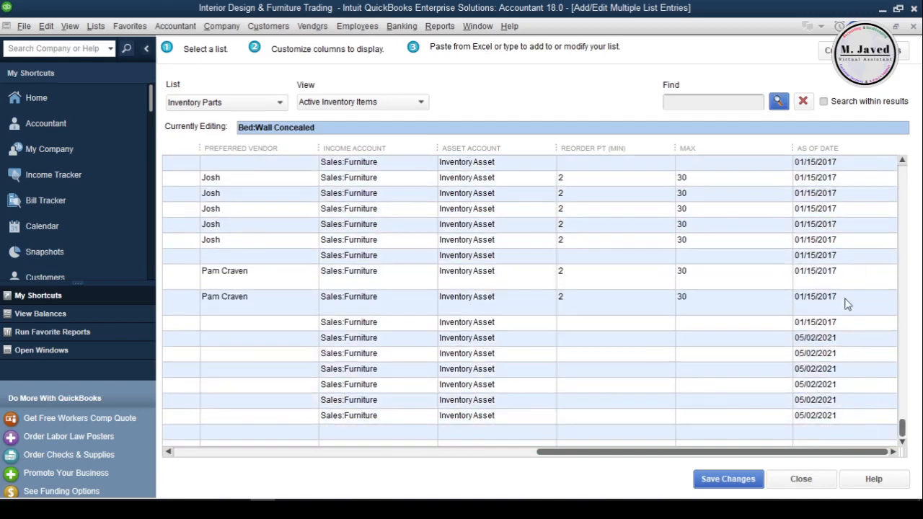
left_click_drag(902, 429, 895, 145)
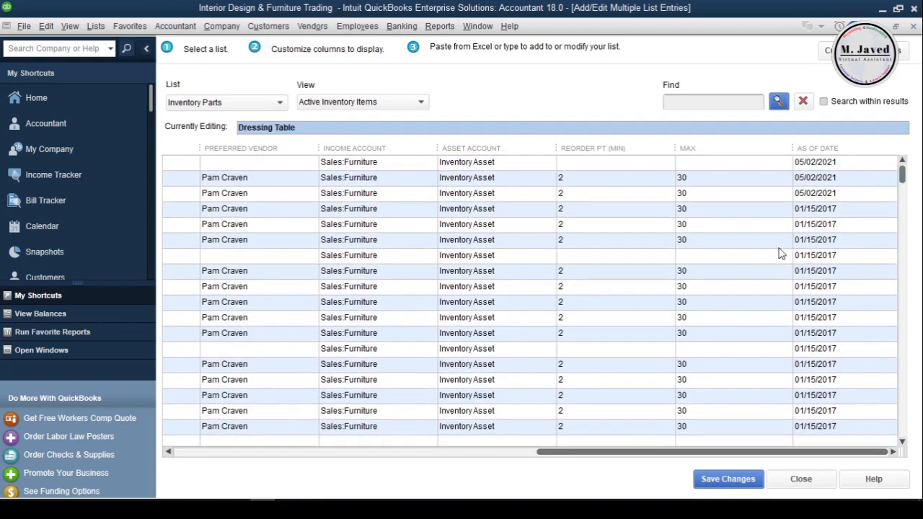
left_click_drag(656, 453, 191, 437)
scroll(224, 384, "down", 10)
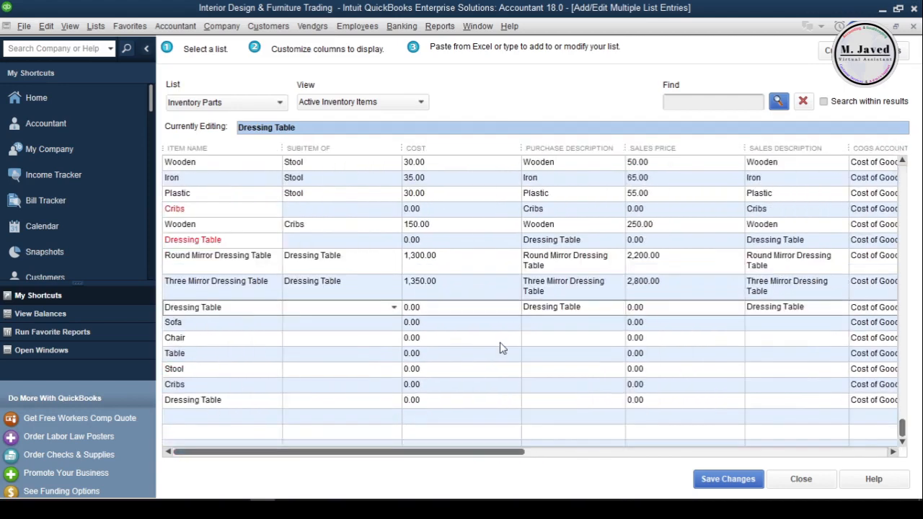
left_click_drag(903, 429, 902, 160)
left_click(463, 208)
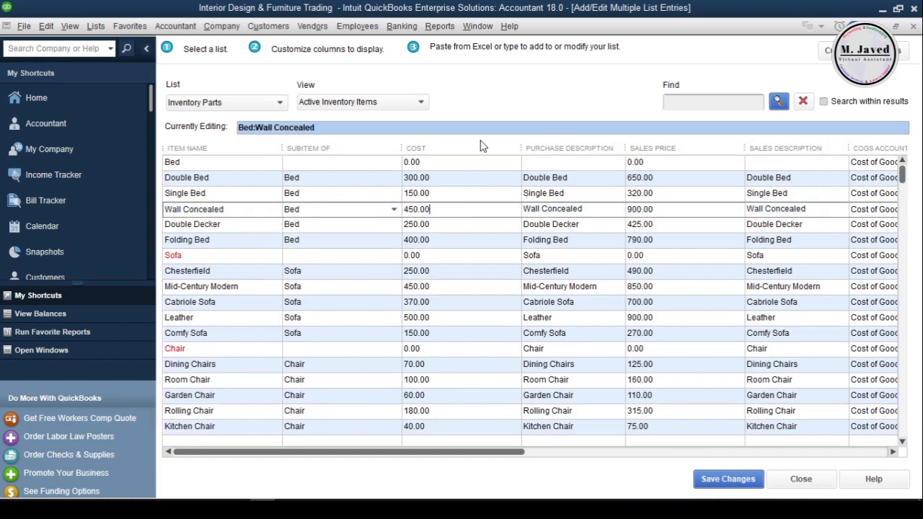
left_click(708, 476)
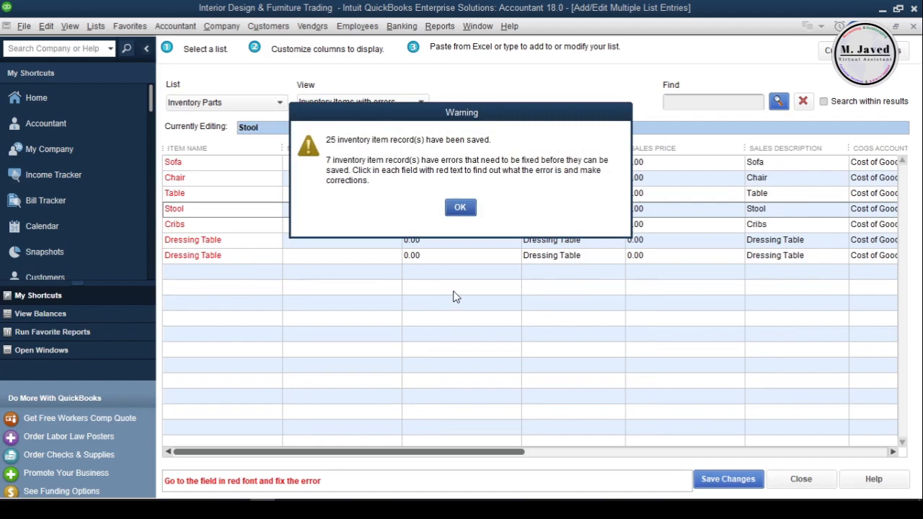
left_click_drag(449, 117, 448, 214)
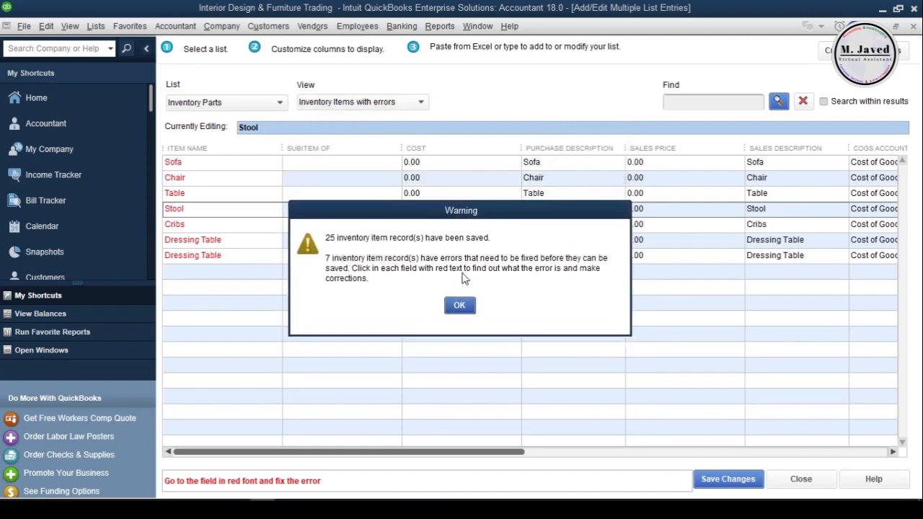
left_click(459, 306)
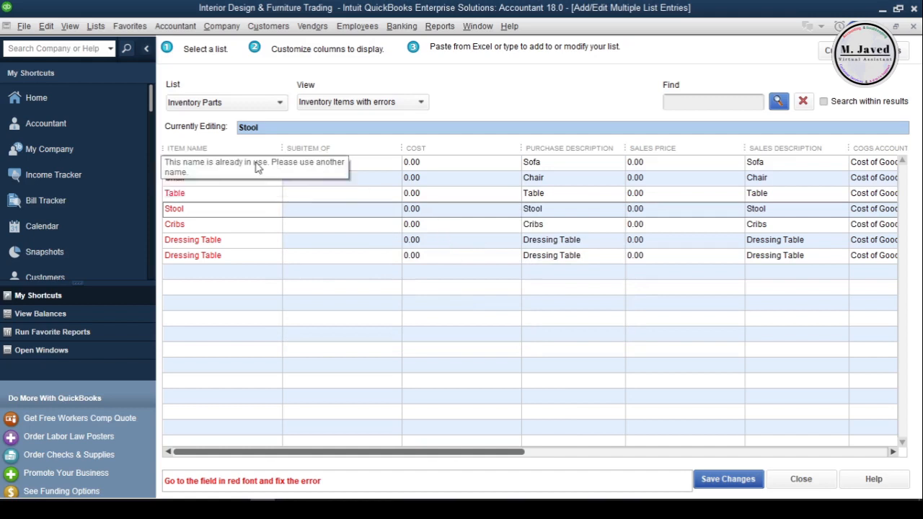
Check the red item names among the items with errors and delete the duplicate Sofa line
left_click(256, 162)
left_click(256, 179)
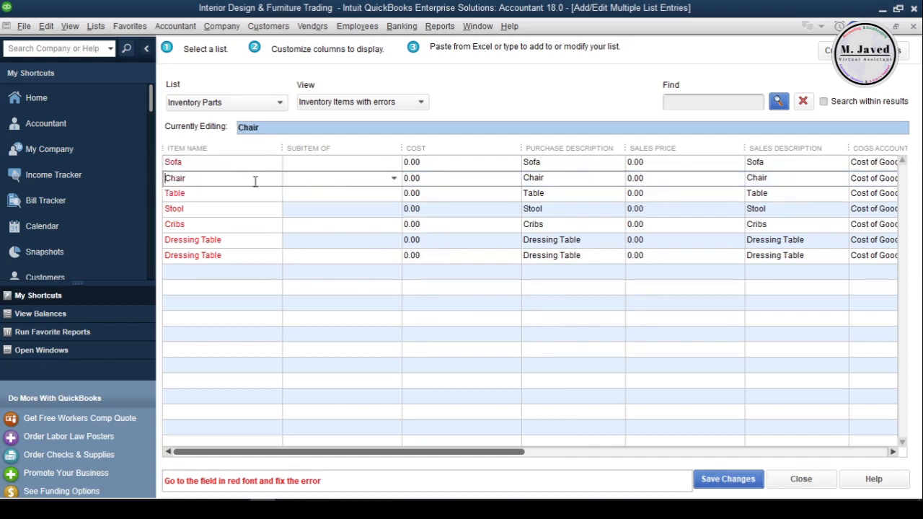
left_click(256, 188)
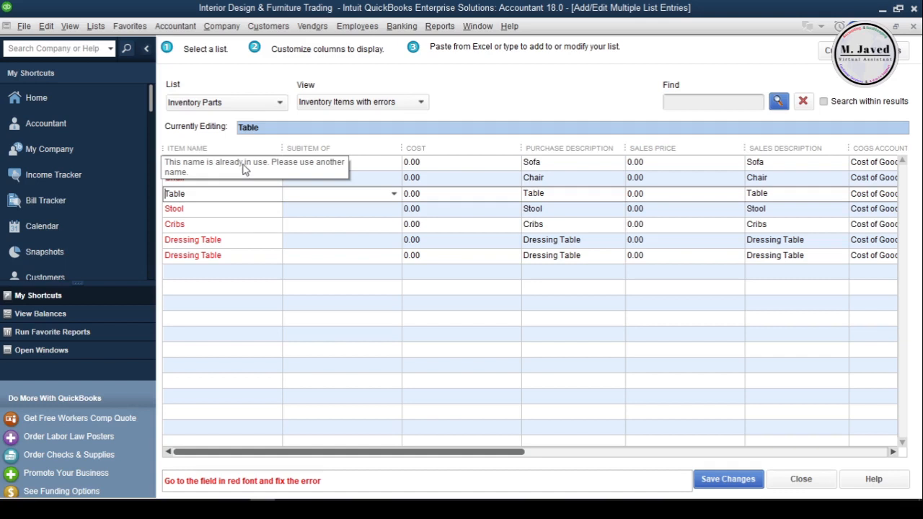
right_click(244, 166)
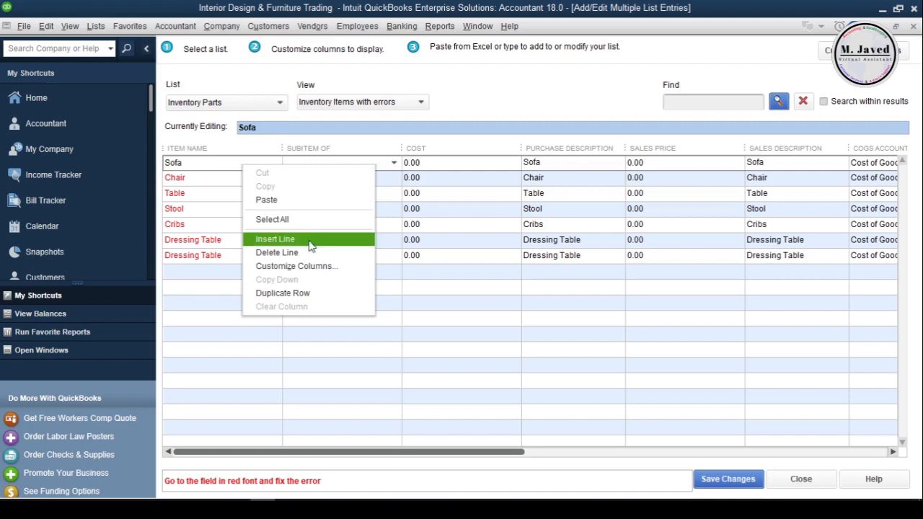
left_click(285, 252)
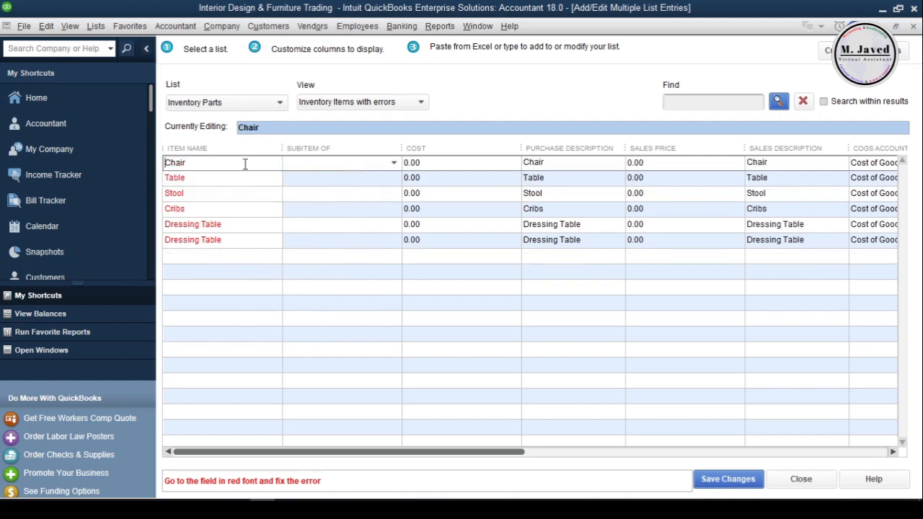
Delete the duplicate Chair, Table, Stool and Cribs lines and one of the two Dressing Table lines
left_click(243, 178)
right_click(252, 165)
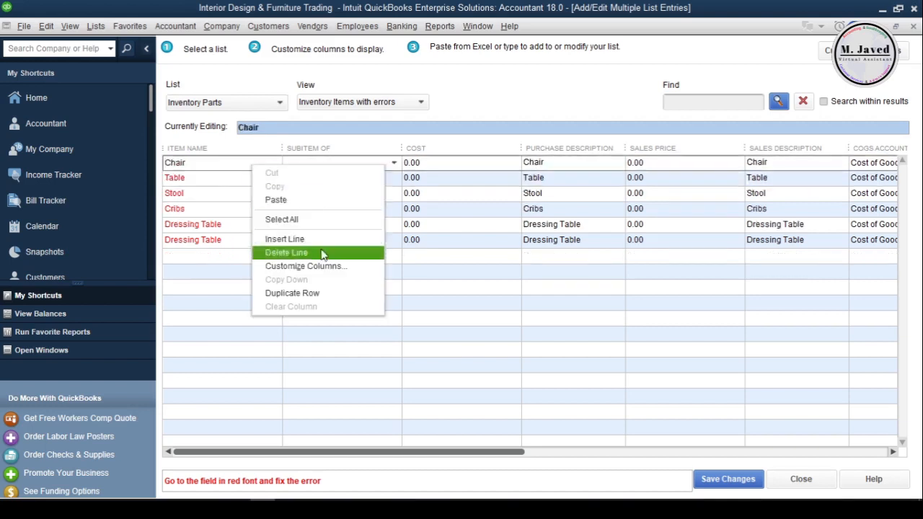
left_click(323, 254)
left_click(252, 177)
right_click(250, 165)
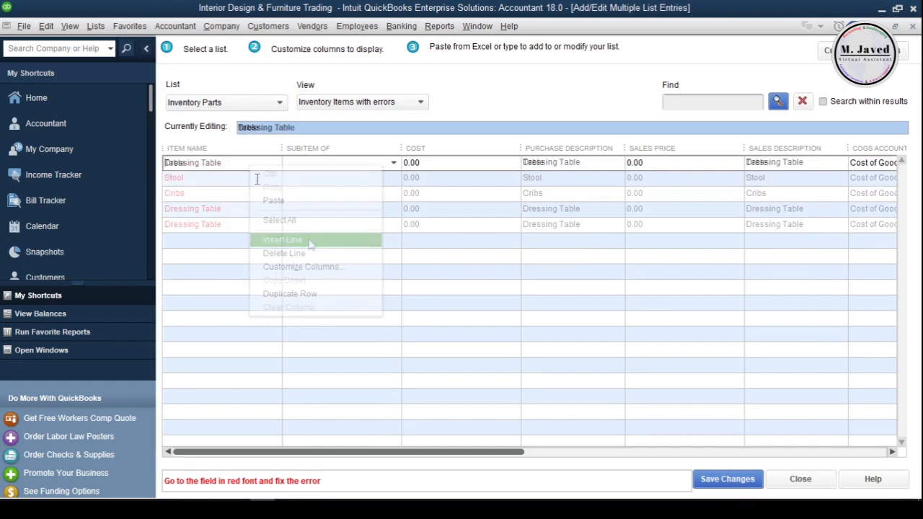
left_click(256, 179)
right_click(254, 163)
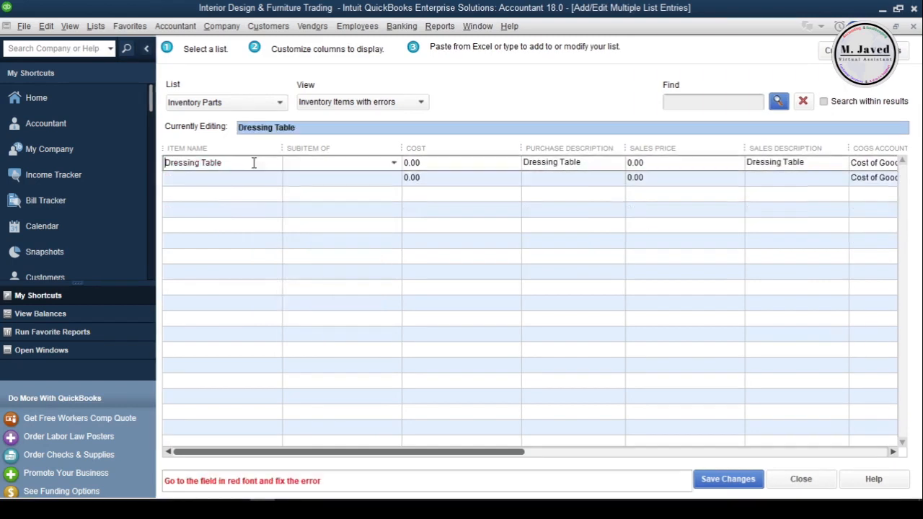
Delete the last Dressing Table line from the items with errors and save the changes
left_click(728, 479)
left_click(459, 207)
right_click(245, 163)
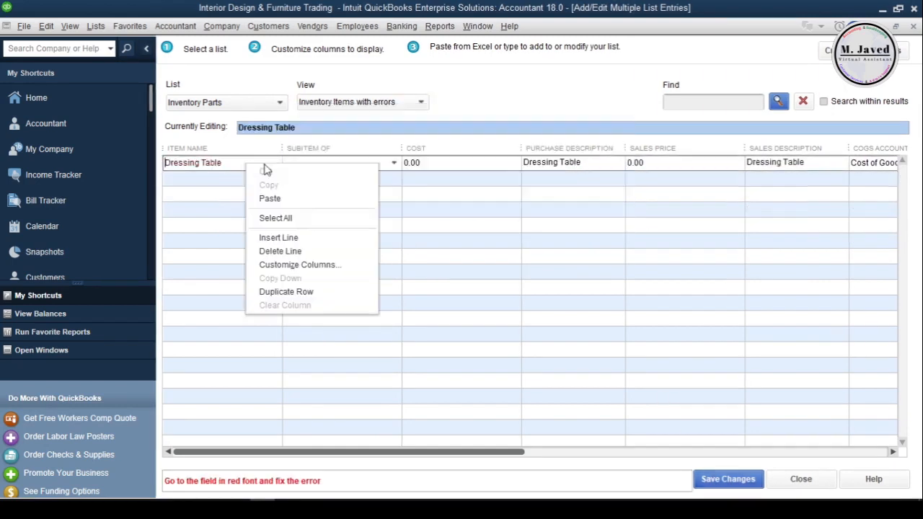
left_click(289, 252)
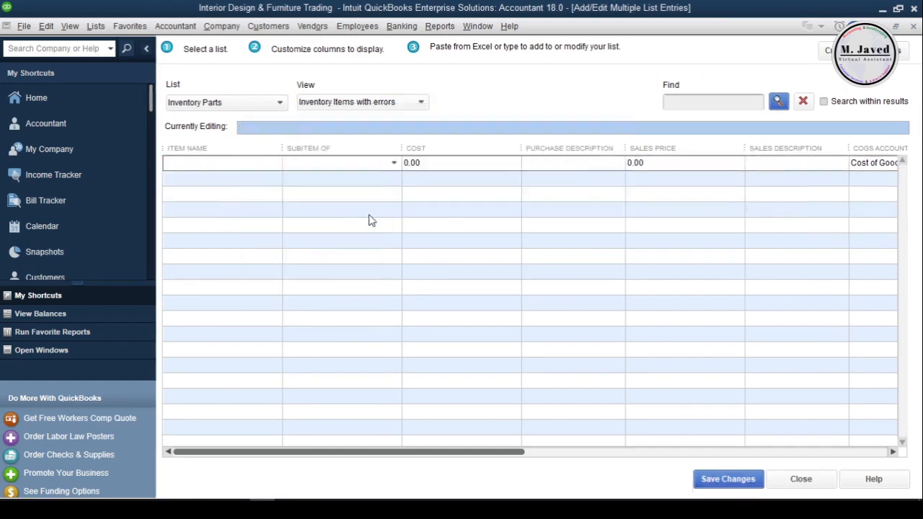
left_click(725, 482)
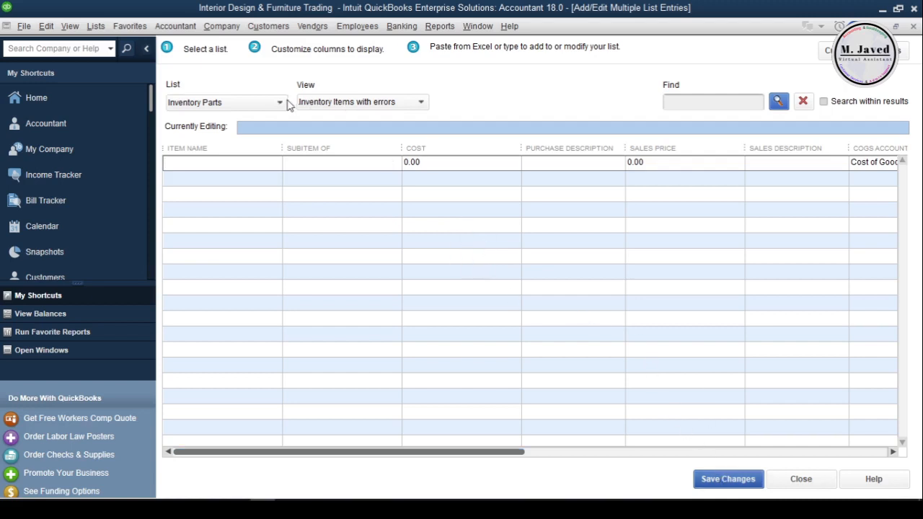
Show the active inventory items and review the saved rows across to the as-of date column
left_click(339, 103)
left_click(345, 137)
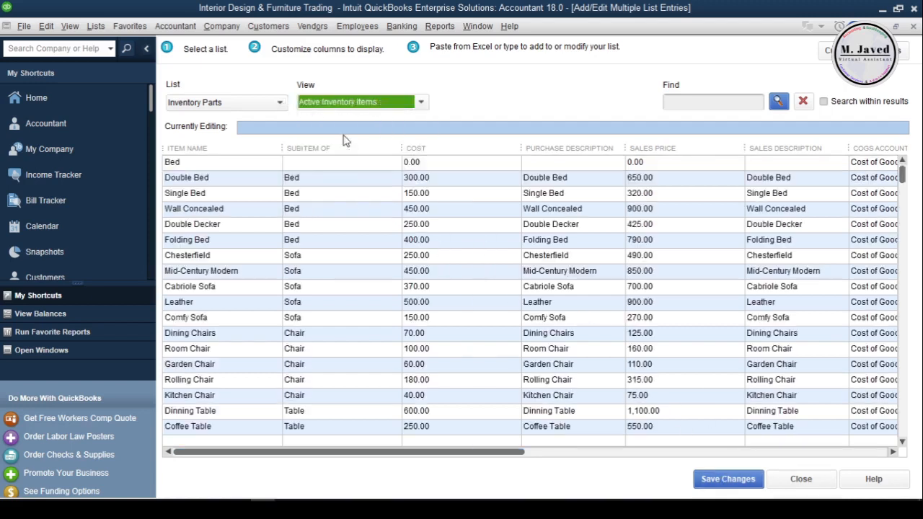
left_click(573, 288)
mouse_move(902, 177)
left_mouse_down()
mouse_move(903, 404)
mouse_move(920, 429)
mouse_move(906, 176)
left_mouse_up()
left_click_drag(513, 453, 891, 456)
mouse_move(904, 180)
left_mouse_down()
mouse_move(922, 378)
mouse_move(906, 179)
left_mouse_up()
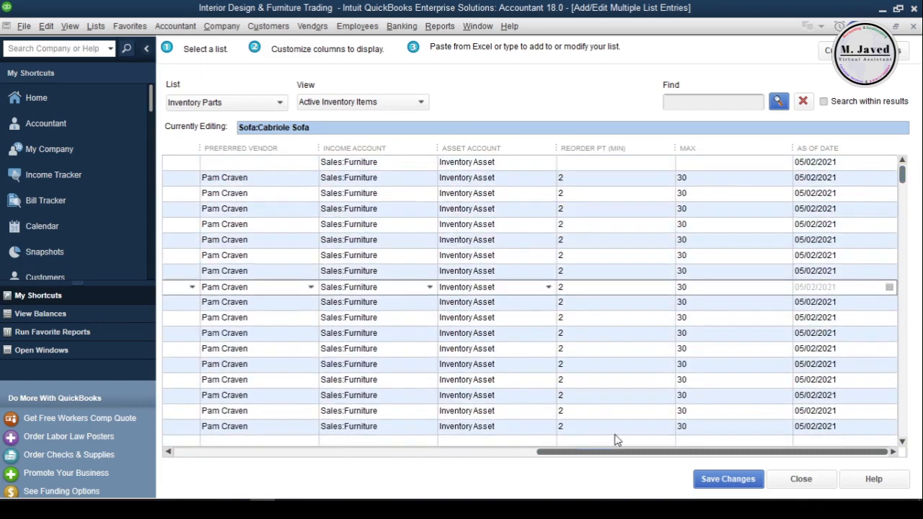
Sort the active inventory items by cost in descending order, save the list and close the multiple entries window
left_click_drag(617, 452, 253, 452)
left_click(433, 148)
left_click(433, 148)
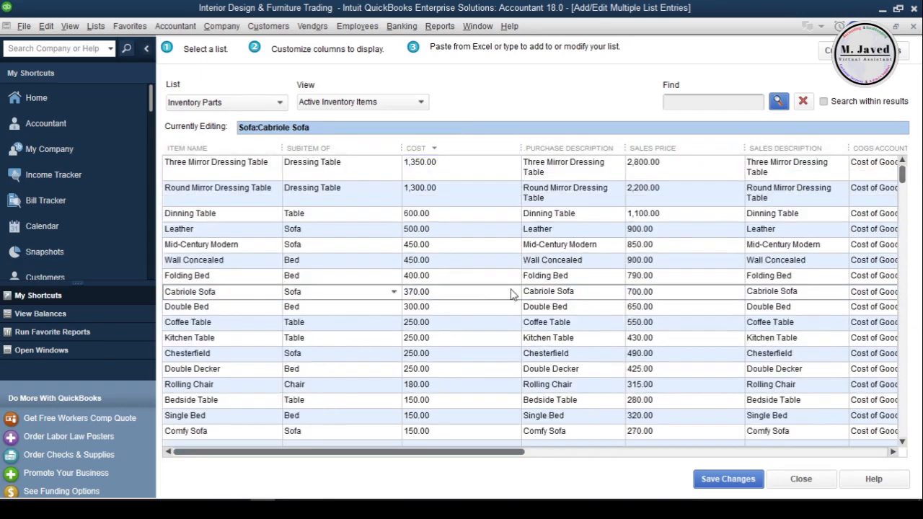
left_click(714, 479)
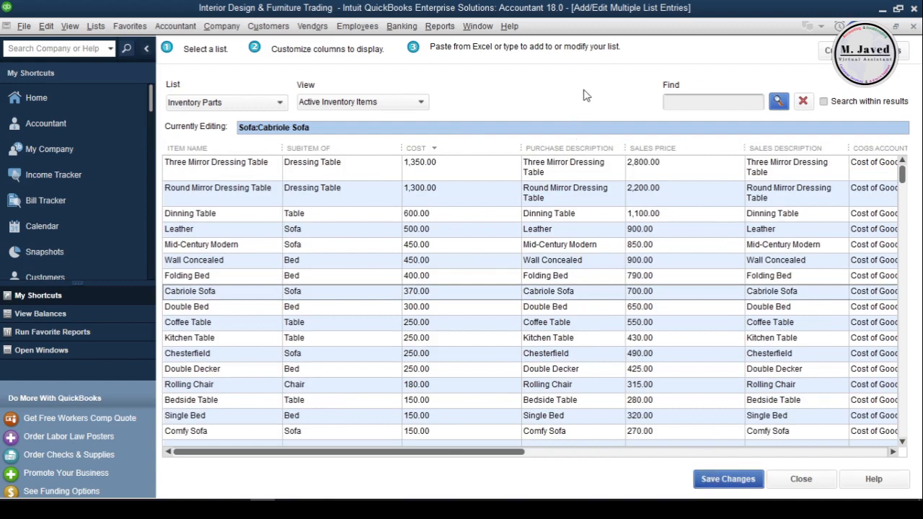
left_click(914, 27)
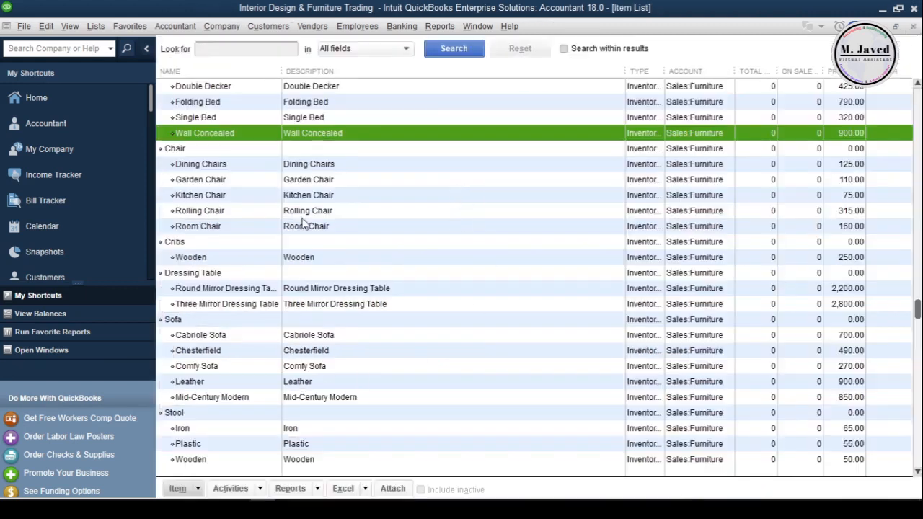
Review the imported furniture items and their parent groups in the item list
scroll(495, 288, "down", 3)
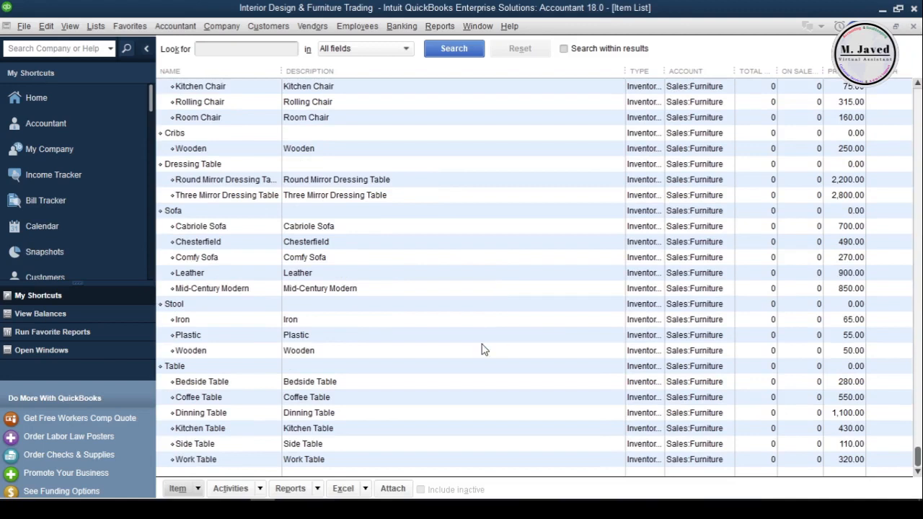
scroll(476, 336, "up", 8)
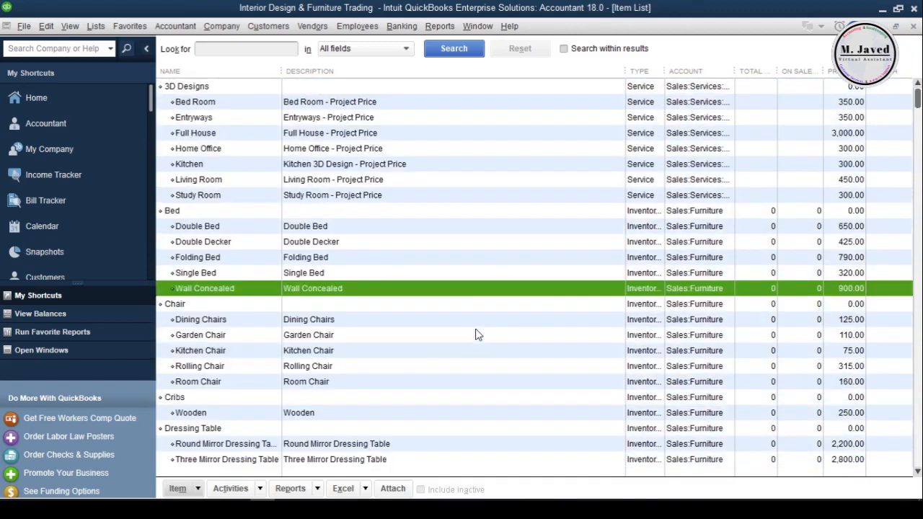
left_click(415, 211)
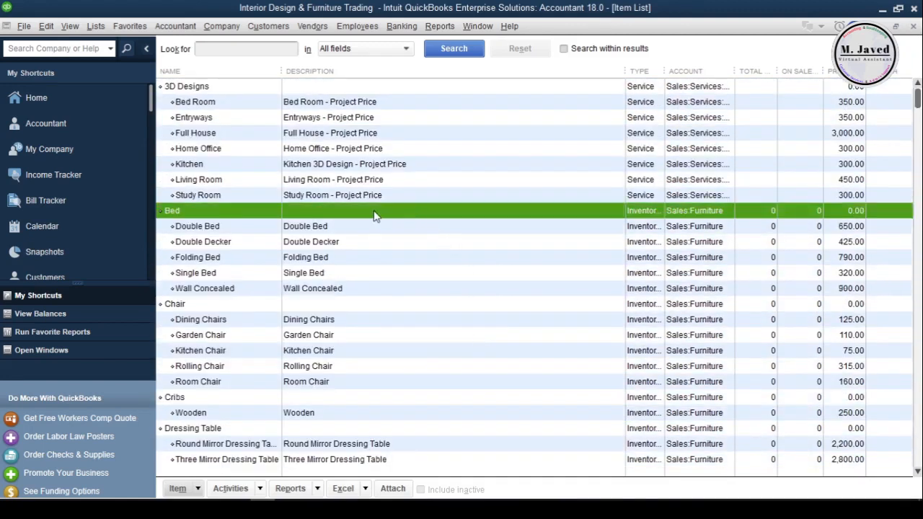
left_click(385, 303)
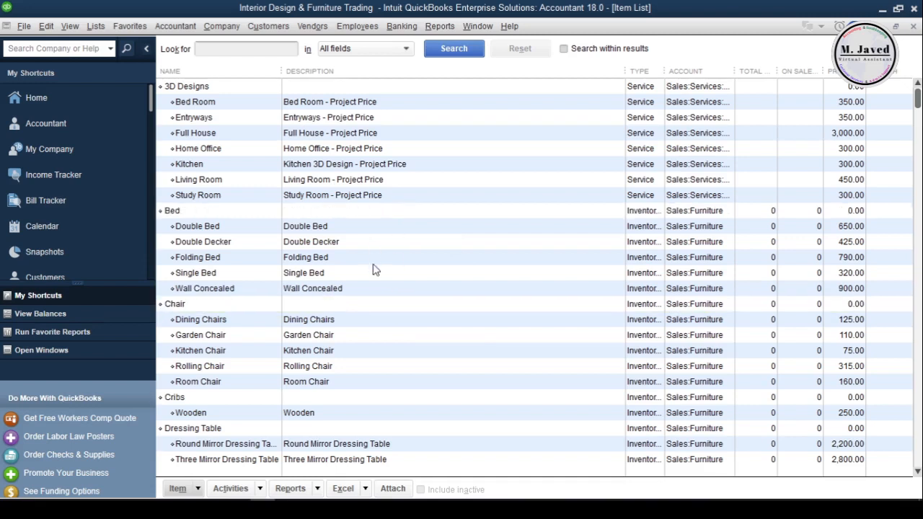
Open the Dining Chairs and Comfy Sofa records to check their imported details, closing each one without changes
double_click(382, 320)
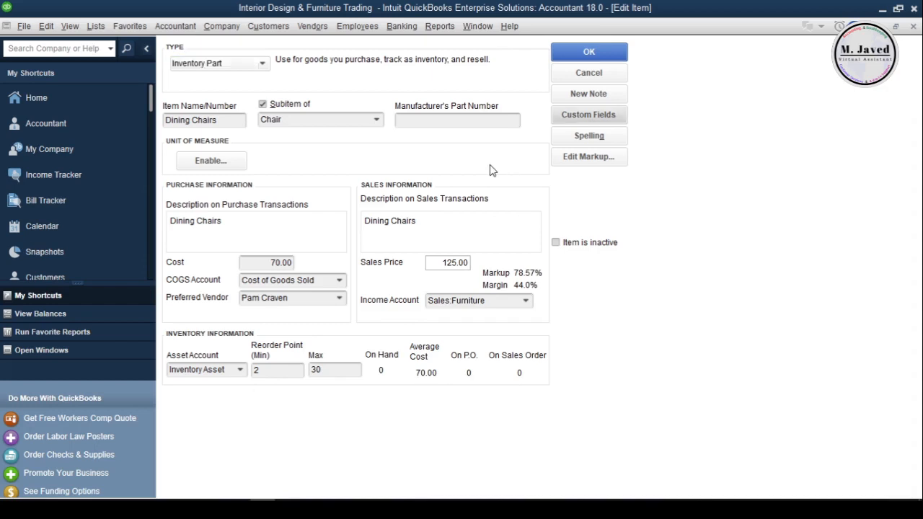
left_click(913, 28)
scroll(392, 292, "down", 5)
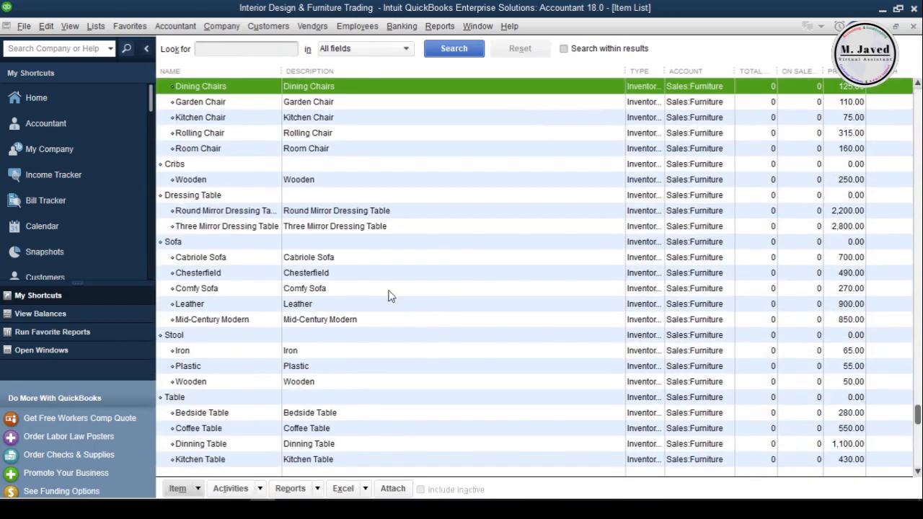
double_click(397, 290)
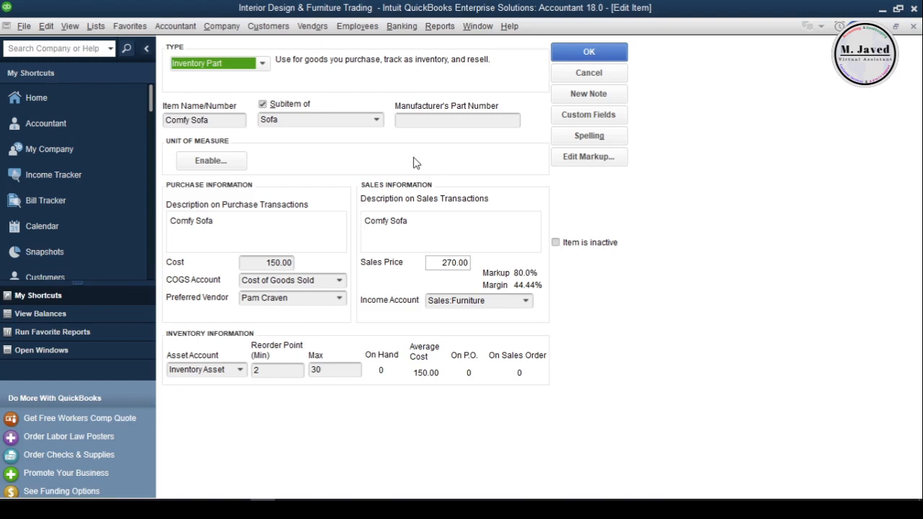
left_click(915, 26)
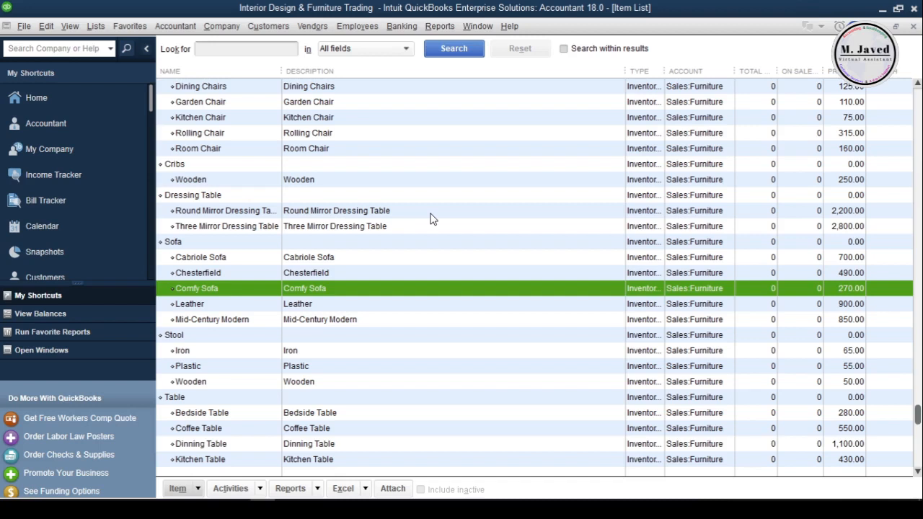
Open Add/Edit Multiple List Entries and switch the list to Inventory Parts
left_click(96, 26)
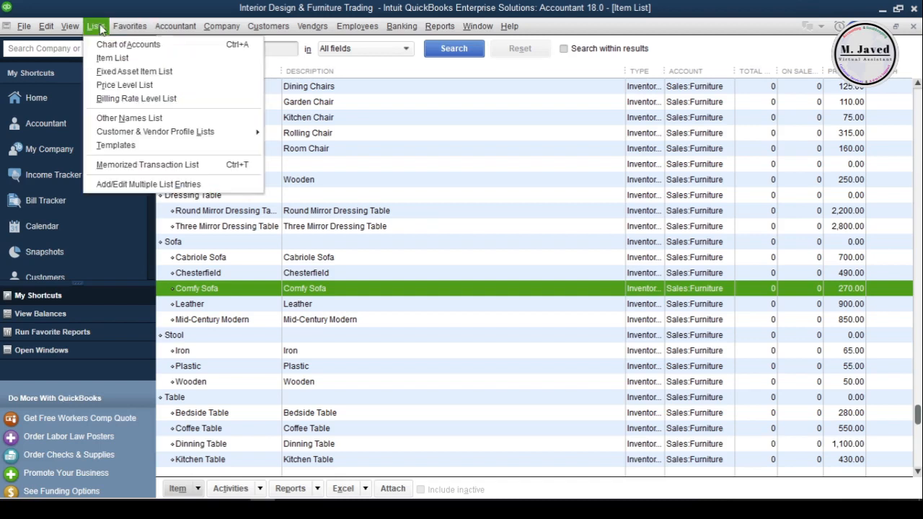
left_click(150, 186)
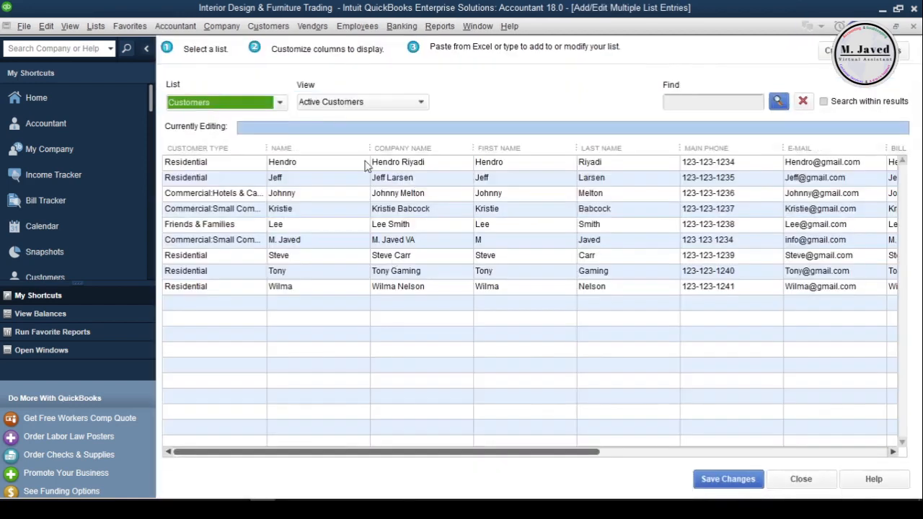
left_click(277, 103)
left_click(254, 168)
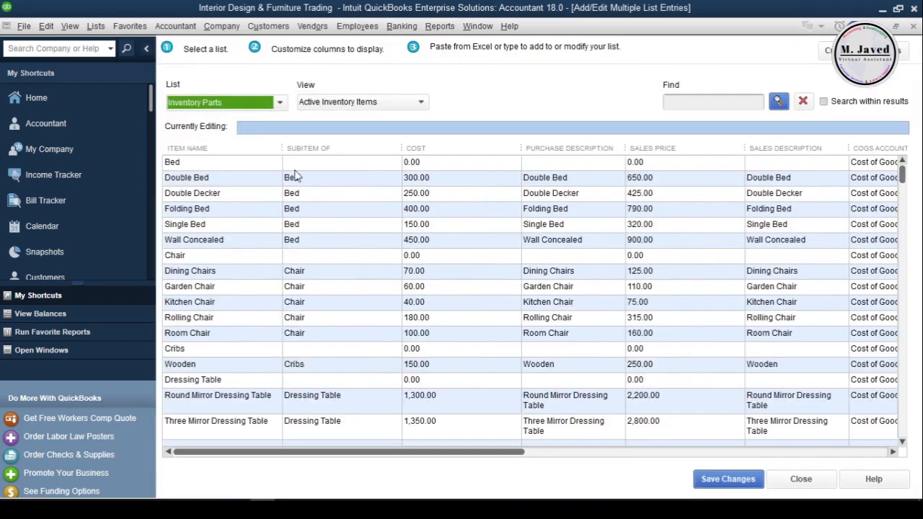
Add the Margin column to the displayed columns of the inventory parts list
left_click_drag(381, 453, 850, 453)
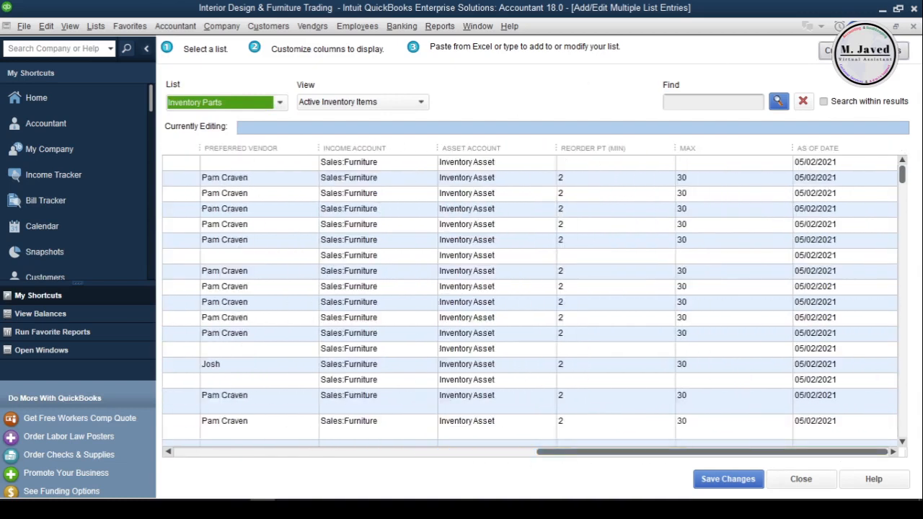
left_click(829, 50)
left_click(308, 260)
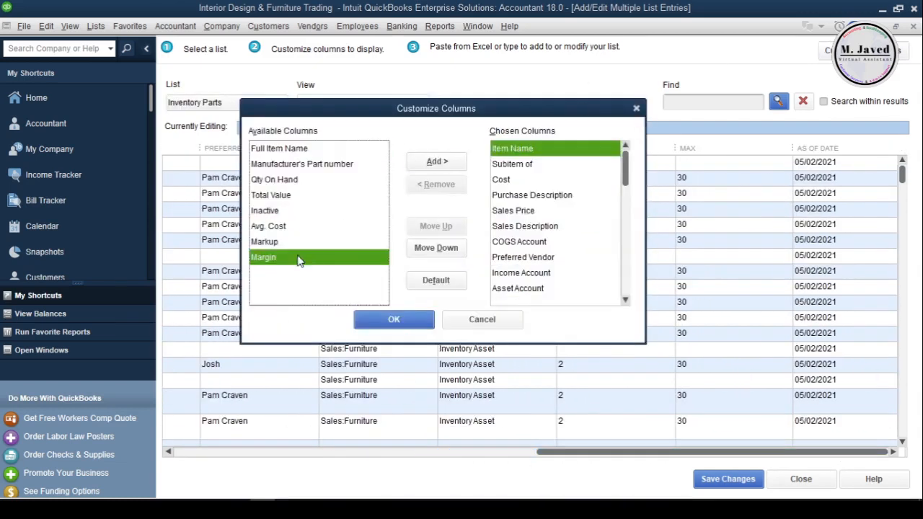
left_click(435, 163)
left_click(394, 319)
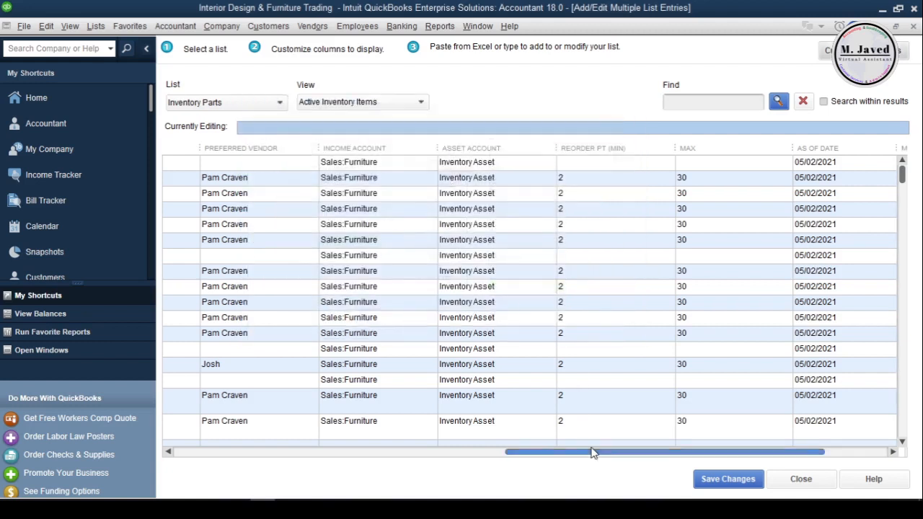
left_click_drag(592, 453, 685, 458)
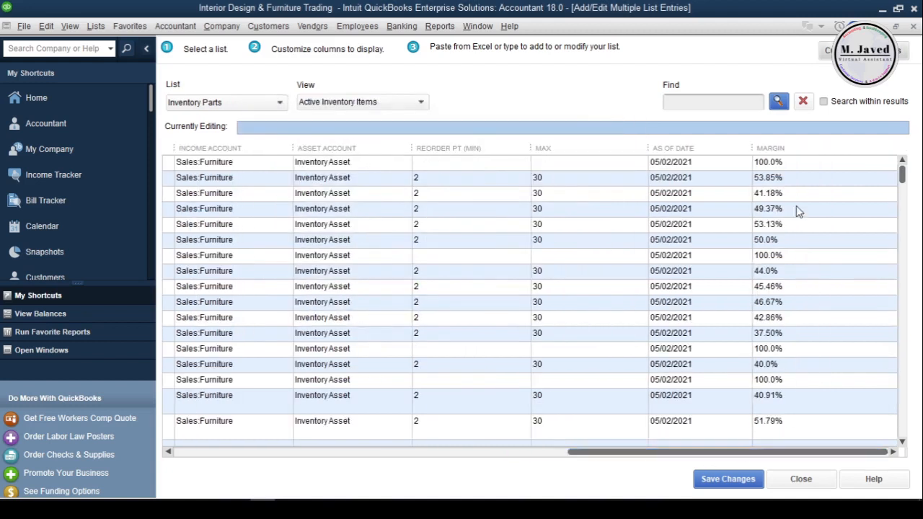
Set the margin of the Double Bed item to 85%
mouse_move(903, 175)
left_mouse_down()
mouse_move(905, 427)
mouse_move(907, 177)
left_mouse_up()
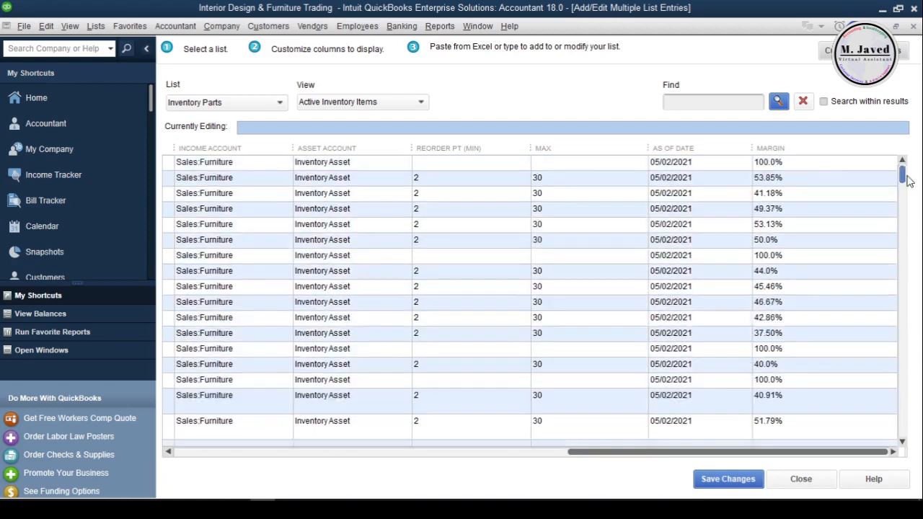
left_click(813, 164)
left_click(827, 164)
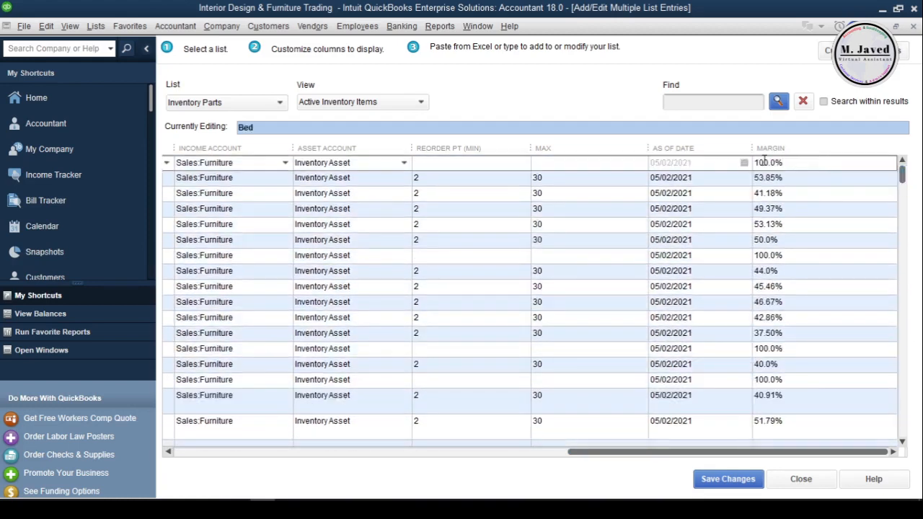
left_click(792, 179)
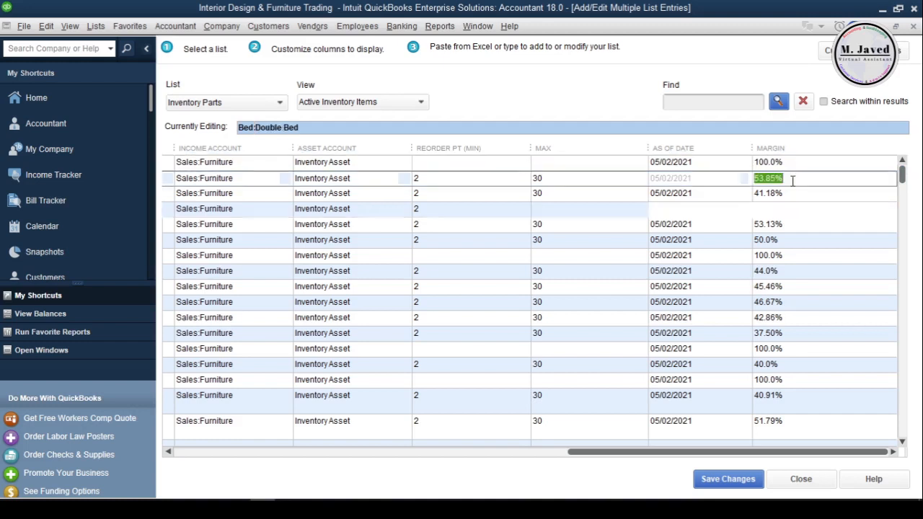
type("85")
left_click(804, 194)
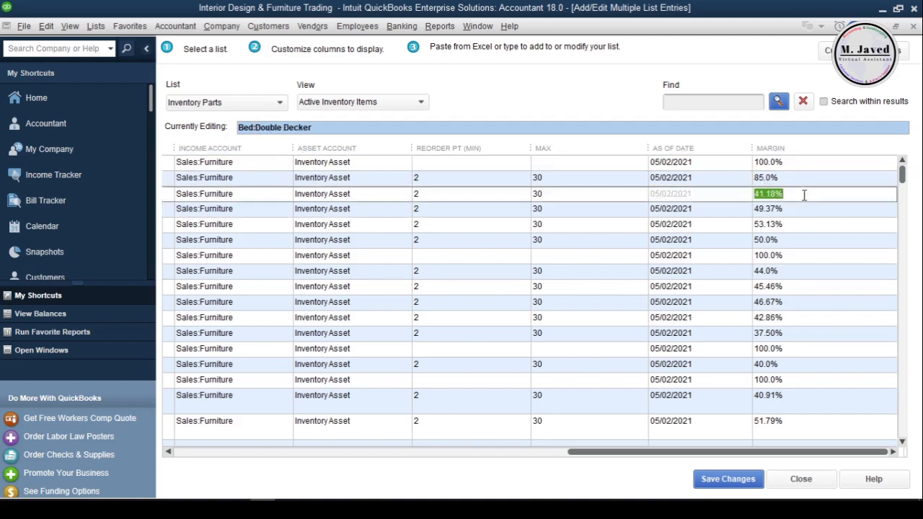
Copy the Double Bed's 85% margin down to the items below it and check the whole column
left_click(808, 178)
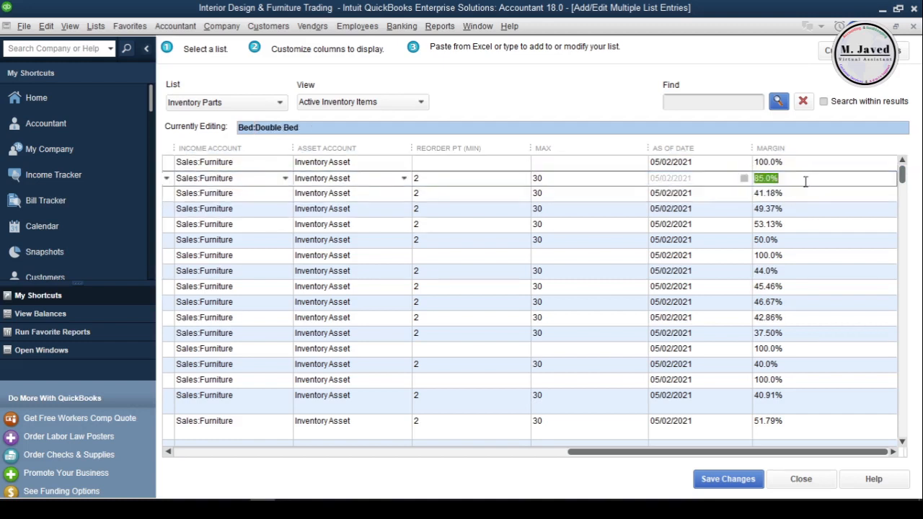
right_click(806, 181)
left_click(766, 300)
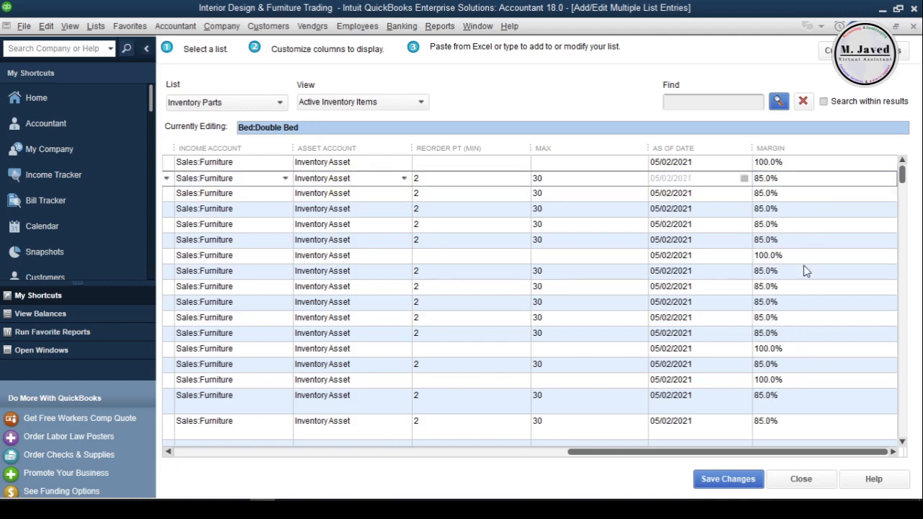
scroll(806, 271, "down", 10)
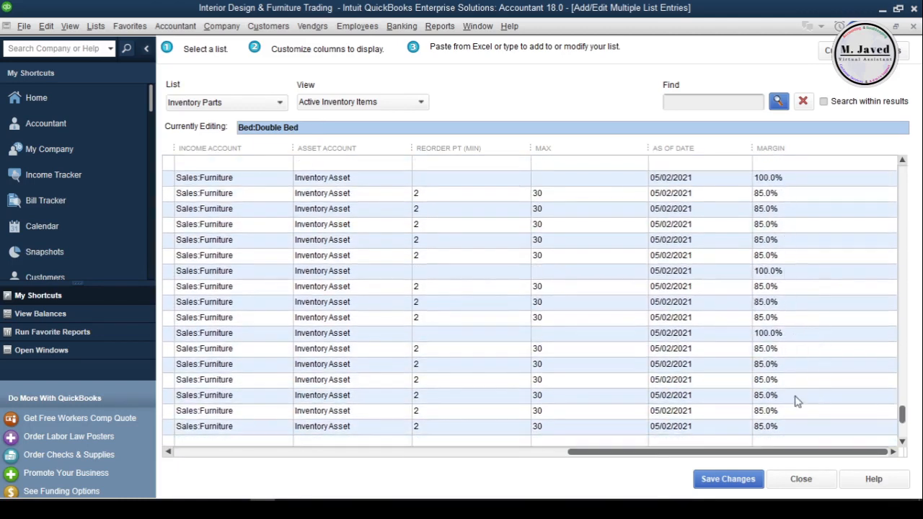
scroll(798, 371, "up", 10)
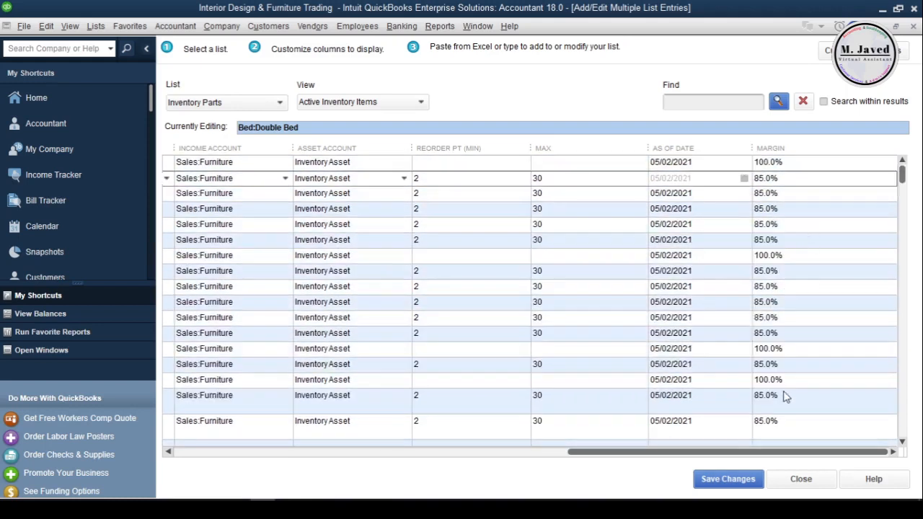
Save the margin changes to the inventory items and close the multiple entries window
left_click(729, 479)
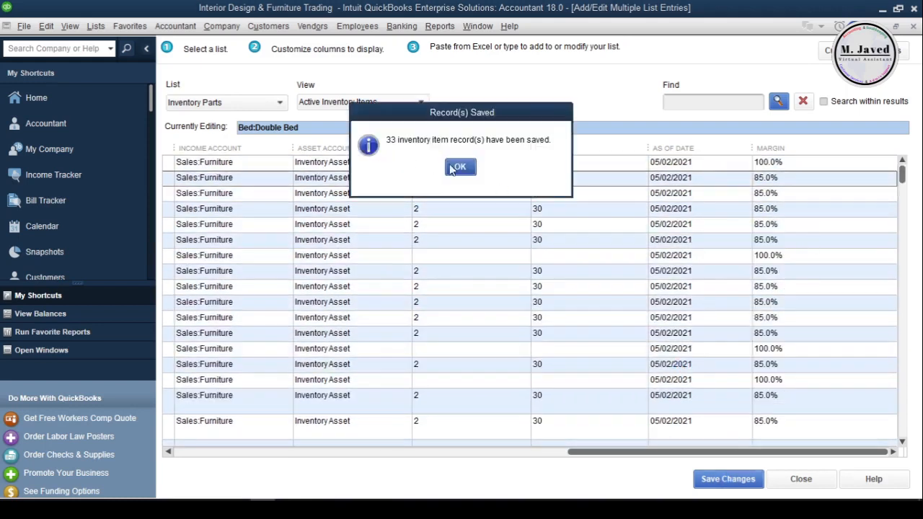
left_click(459, 167)
left_click(913, 27)
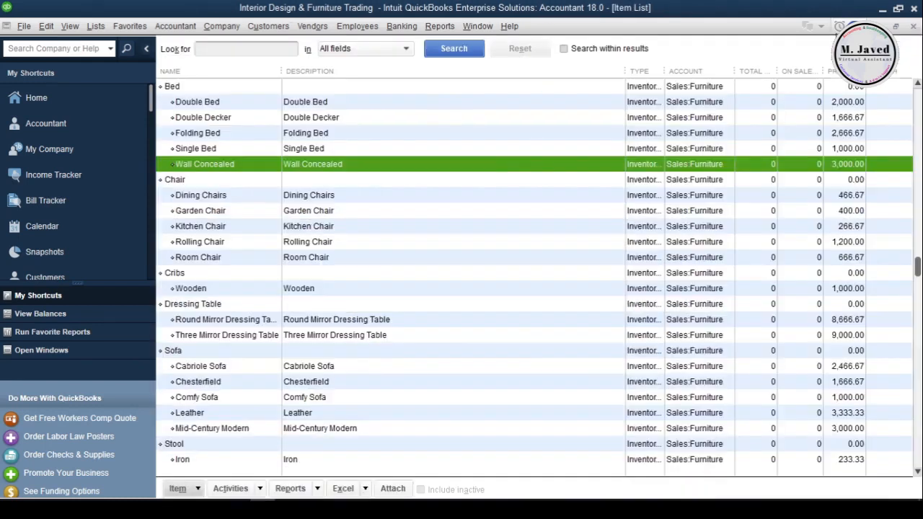
Open the Kitchen Chair and Leather sofa records to check their updated sales price and margin, and close them
left_click(383, 231)
double_click(383, 229)
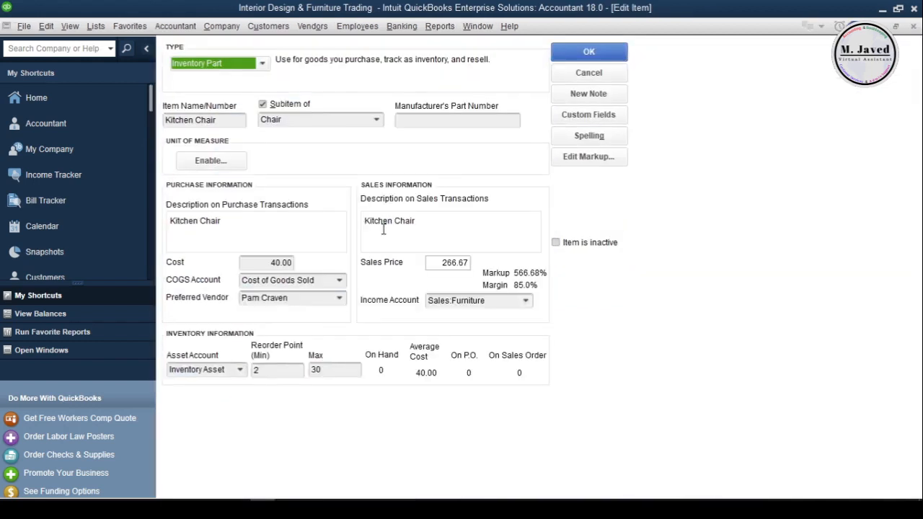
left_click(913, 27)
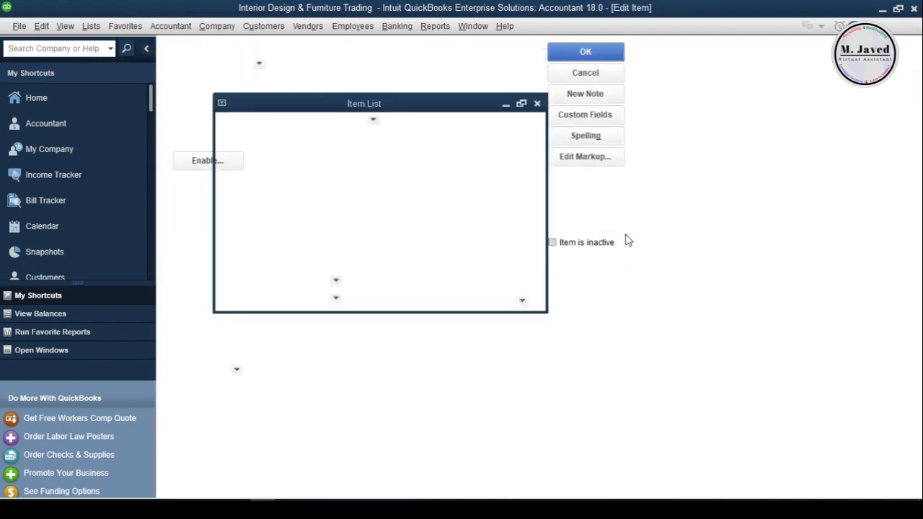
double_click(389, 277)
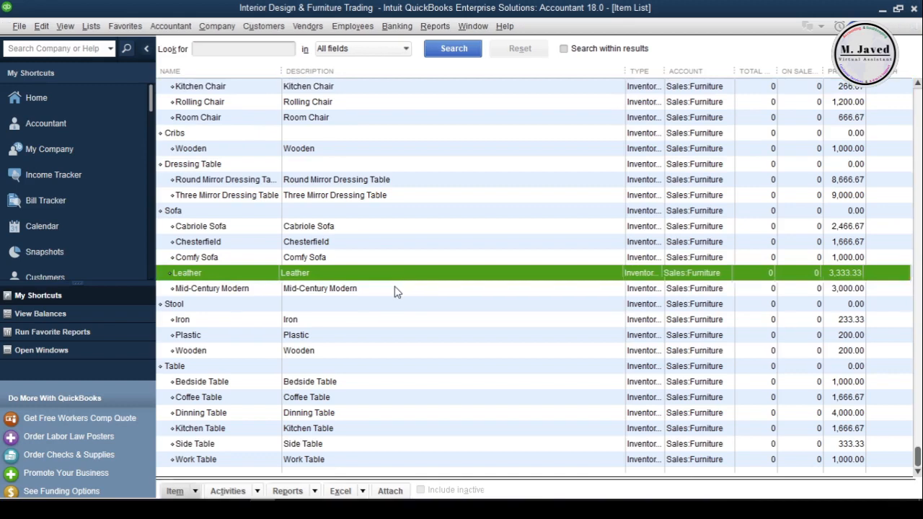
left_click(913, 26)
Review the updated sales prices of the furniture items throughout the item list
left_click(432, 304)
scroll(456, 241, "up", 1)
left_click(454, 210)
scroll(453, 260, "up", 2)
left_click(445, 230)
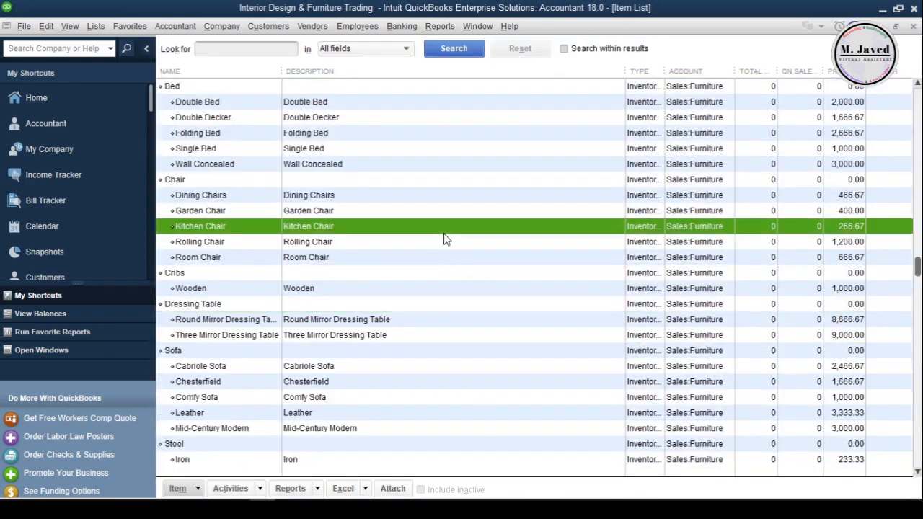
scroll(445, 234, "up", 3)
left_click(464, 260)
scroll(464, 268, "down", 5)
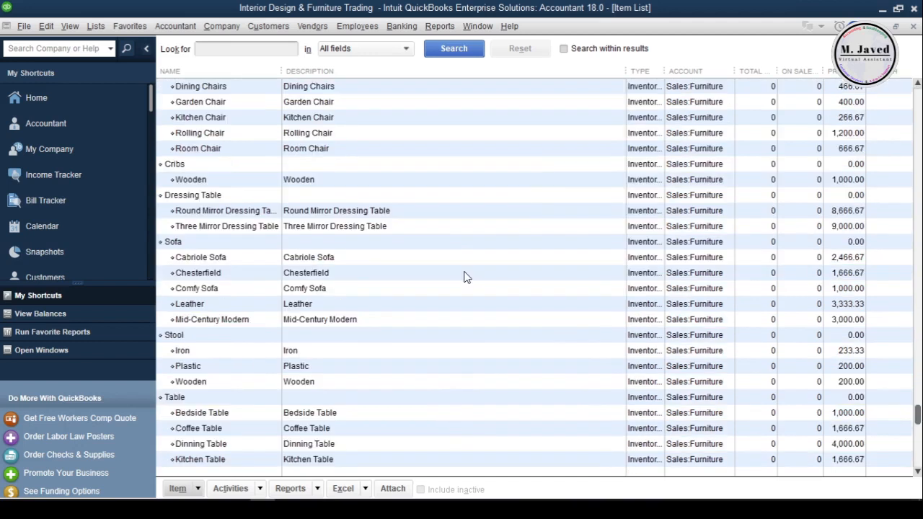
scroll(464, 277, "down", 1)
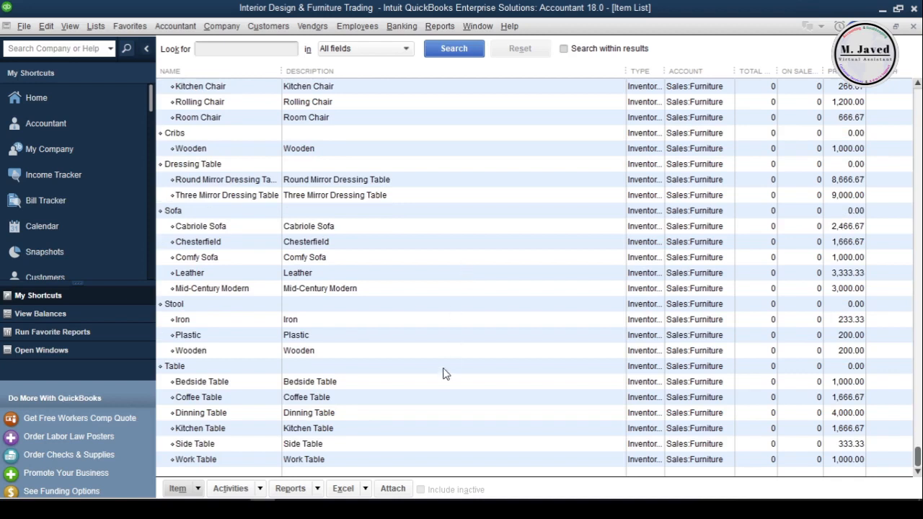
Open the export options for all items in the item list
left_click(366, 489)
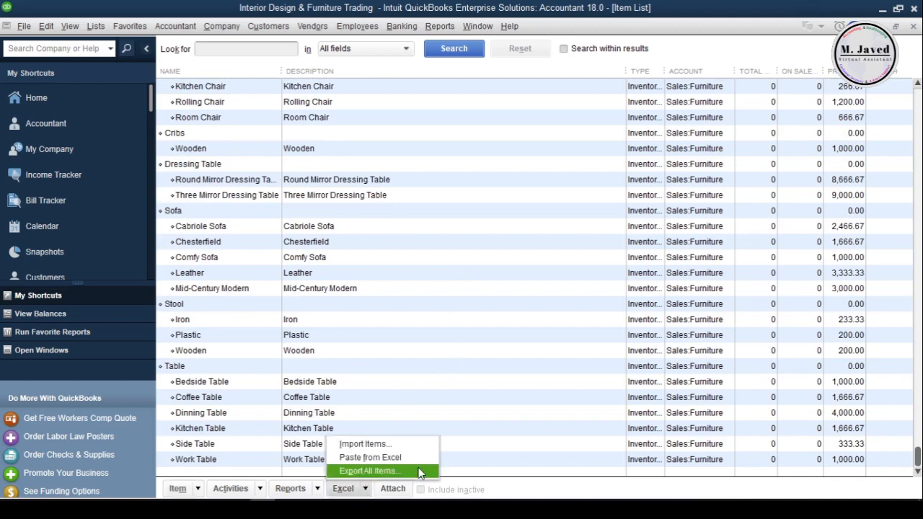
left_click(369, 471)
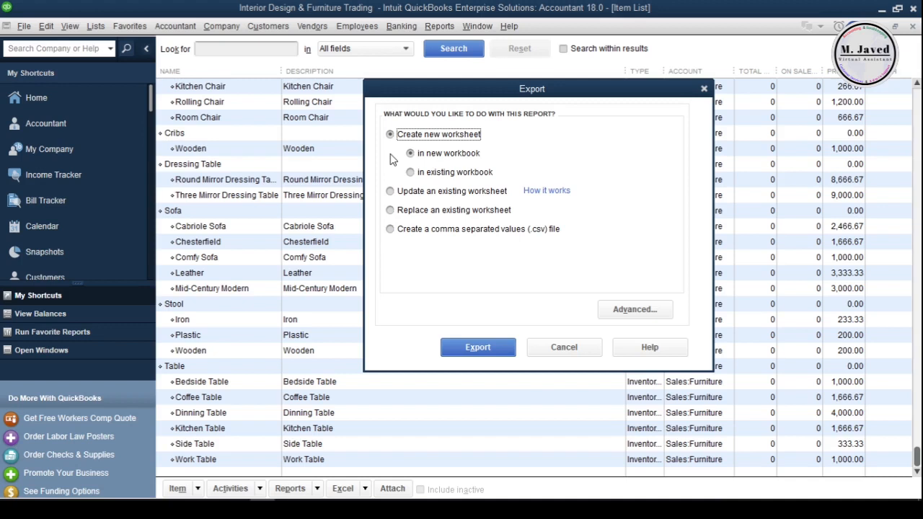
Examine the export options for updating or replacing an existing worksheet, including their workbook selection, and for creating a comma separated values (.csv) file
left_click(391, 191)
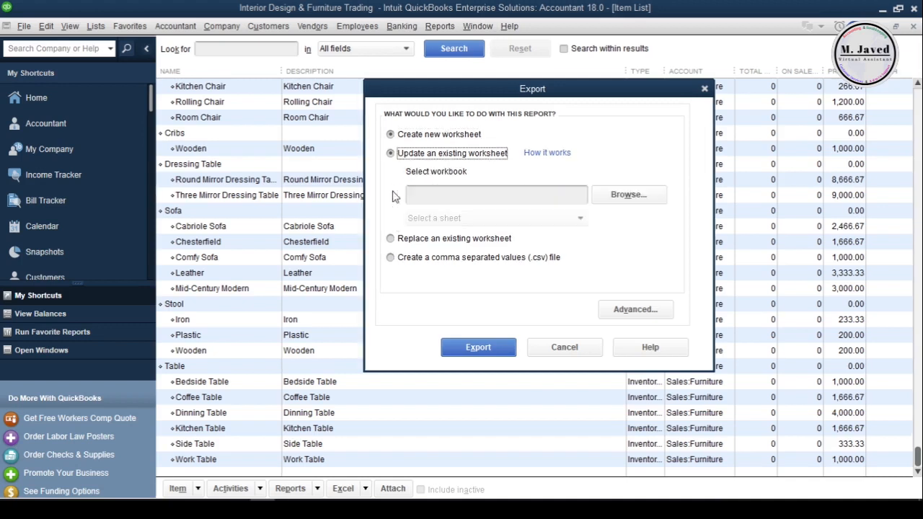
left_click(630, 195)
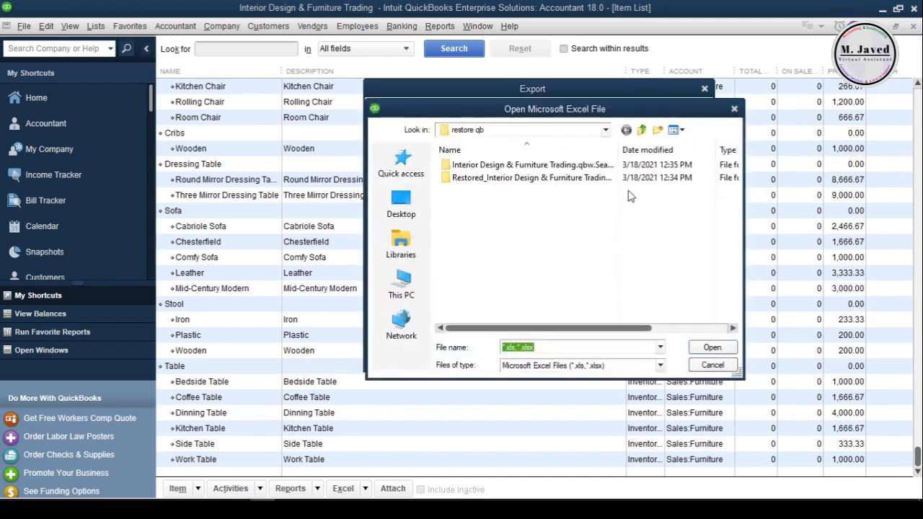
left_click(733, 111)
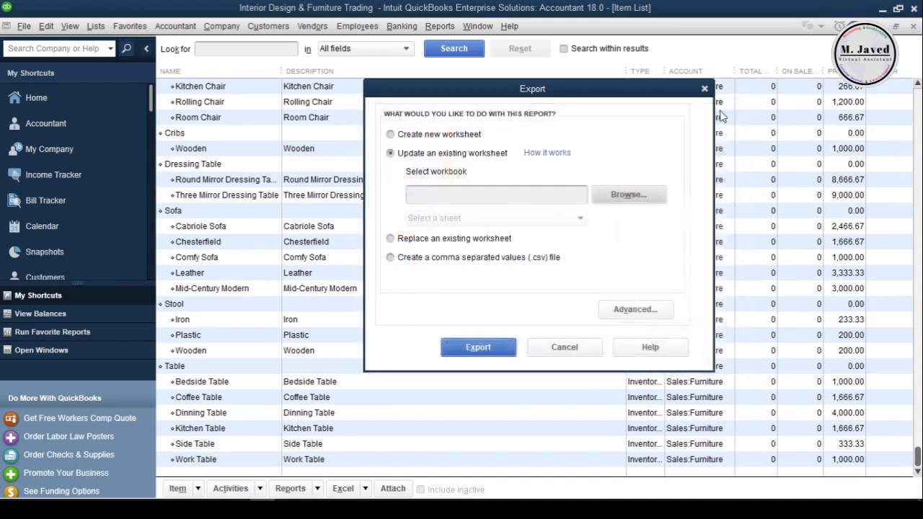
left_click(390, 238)
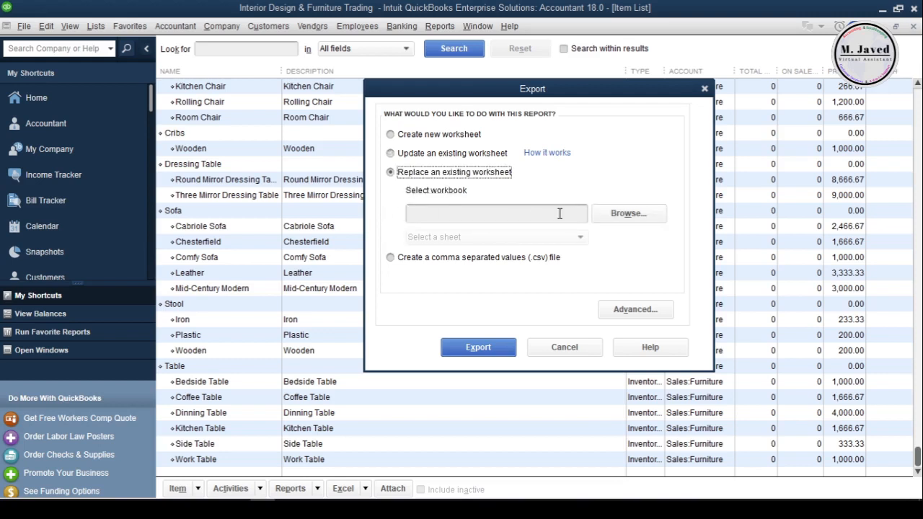
left_click(625, 214)
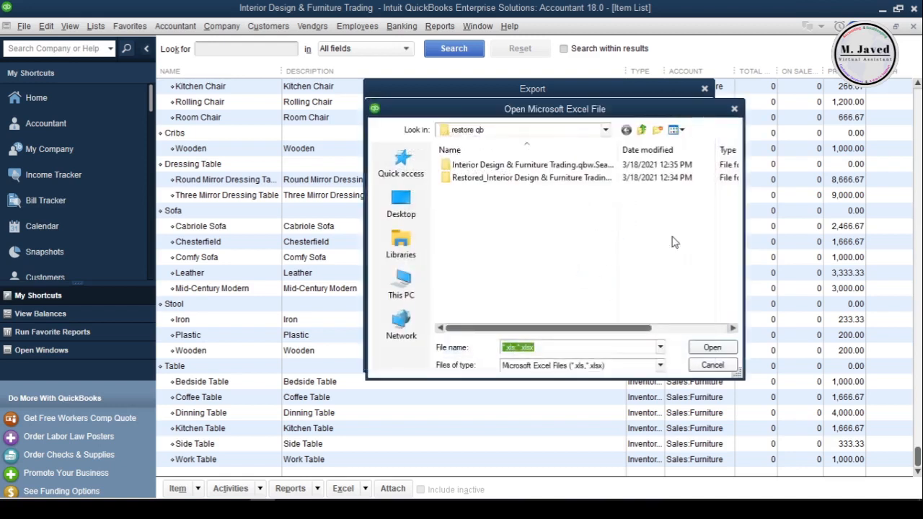
left_click(735, 109)
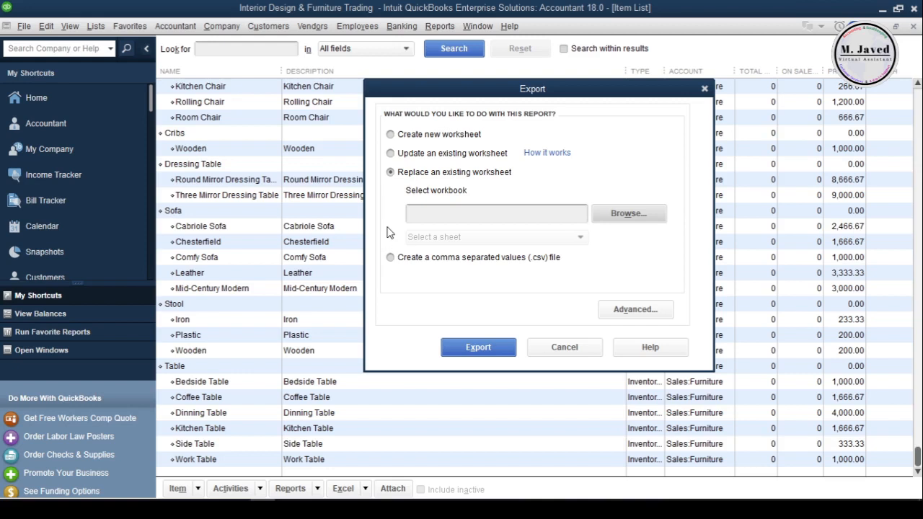
left_click(390, 257)
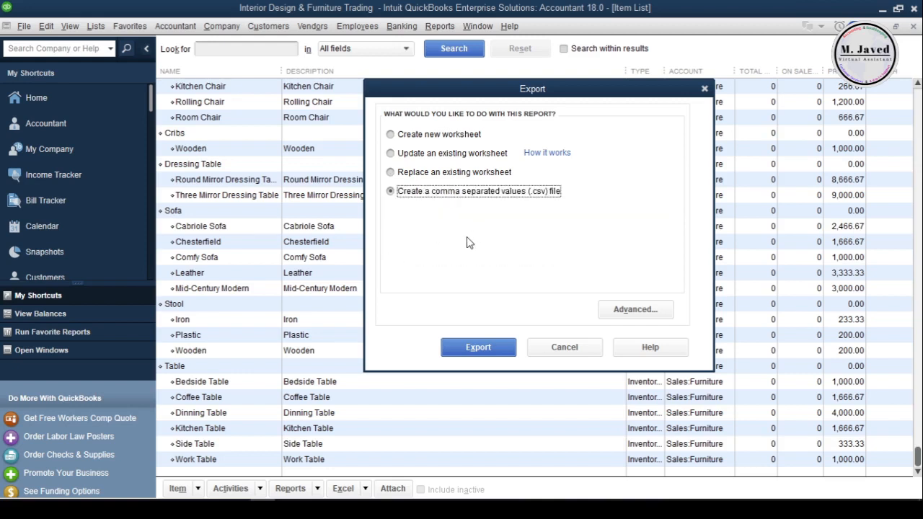
Export all items to a new worksheet in a new workbook and look through the exported list in Excel
left_click(390, 135)
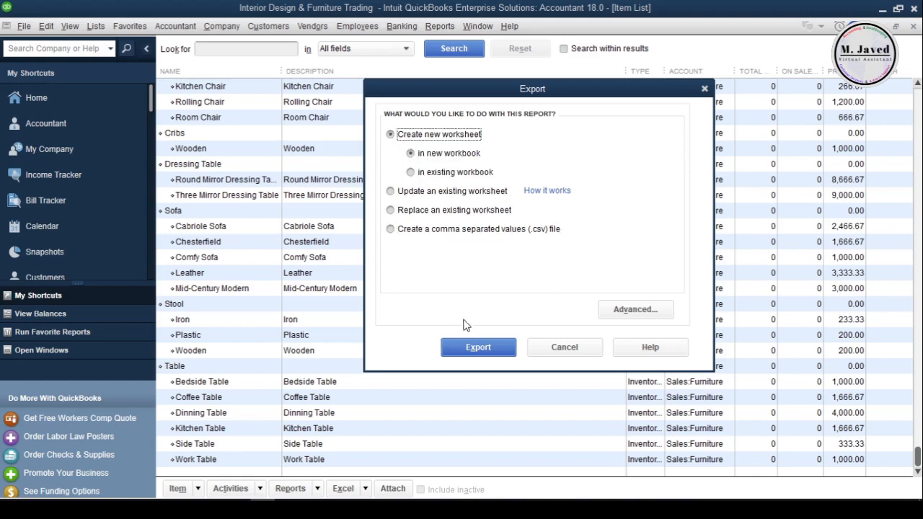
left_click(476, 347)
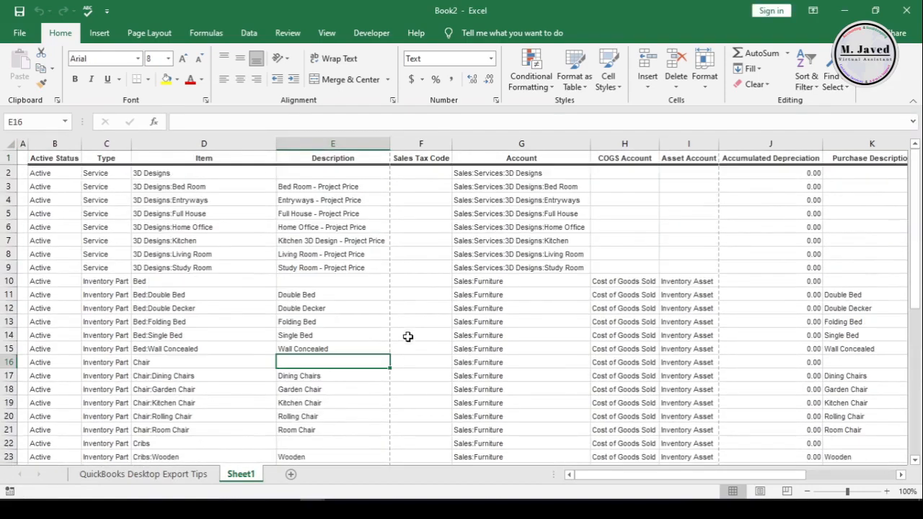
scroll(404, 305, "down", 11)
scroll(404, 306, "up", 11)
mouse_move(611, 474)
left_mouse_down()
mouse_move(635, 476)
mouse_move(611, 476)
left_mouse_up()
left_click(196, 296)
Save the exported workbook to the Desktop as "inventory list" and close it
left_click(20, 11)
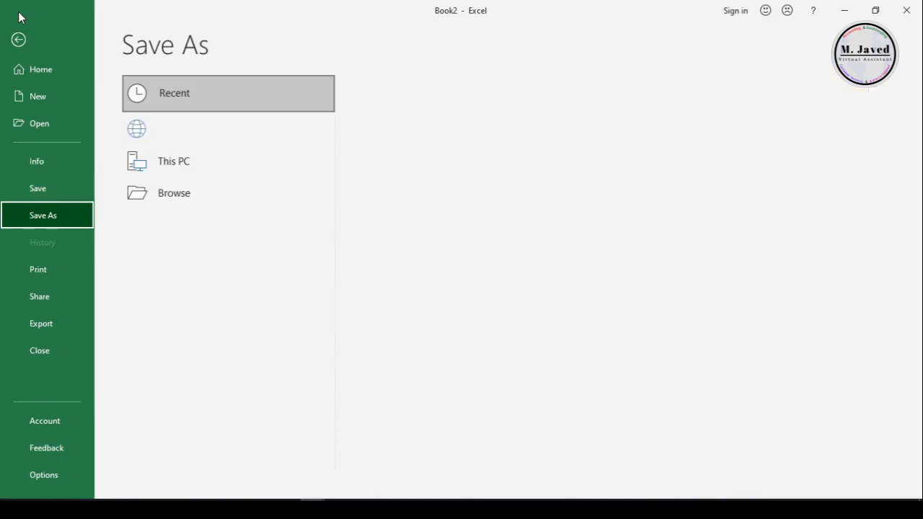
left_click(163, 227)
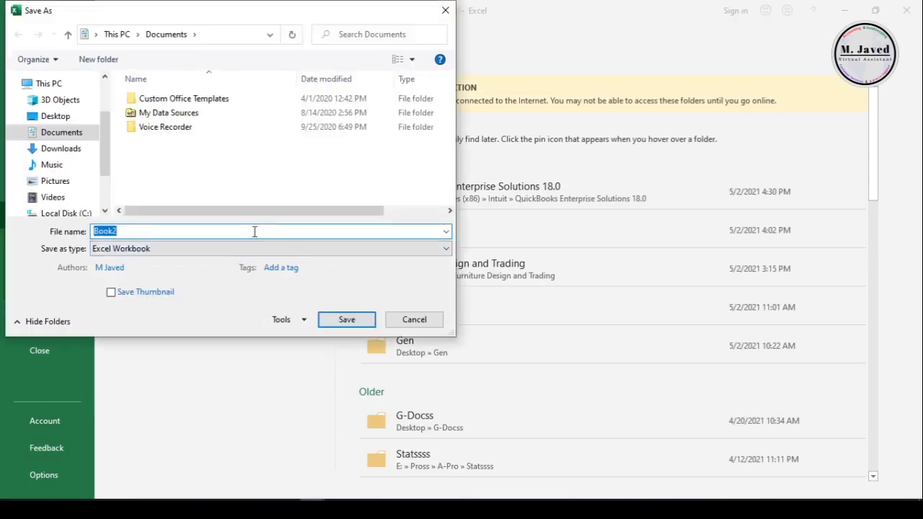
type("inventory list")
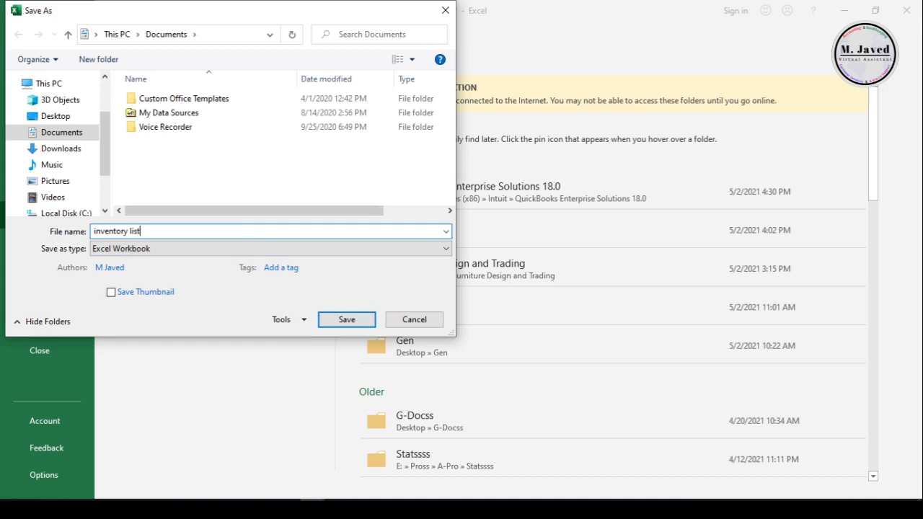
left_click(69, 116)
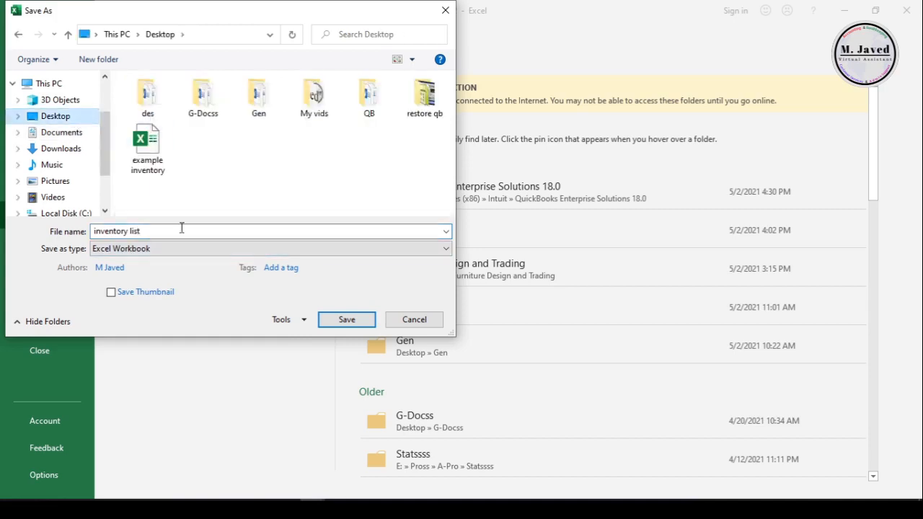
left_click(339, 322)
left_click(408, 315)
left_click(408, 335)
left_click(907, 10)
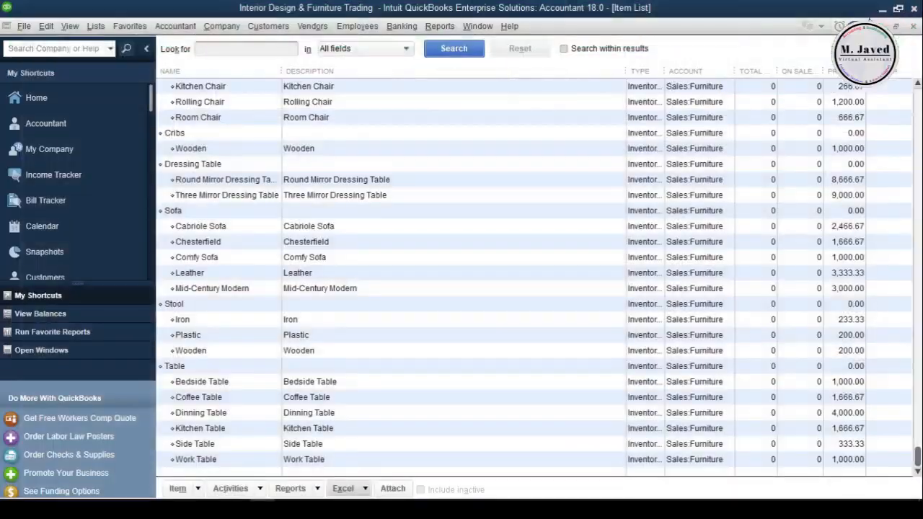
Minimize QuickBooks and open the "inventory list" workbook from the desktop to check the exported items
left_click(883, 9)
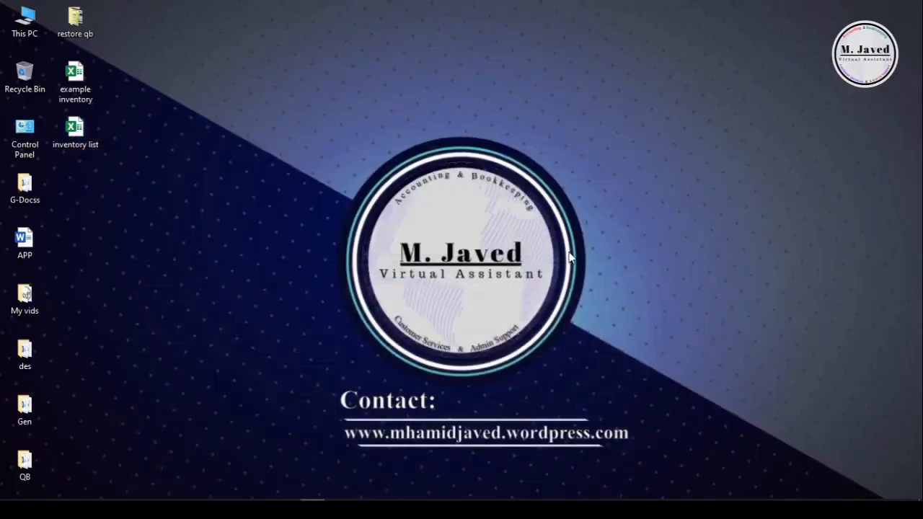
double_click(75, 134)
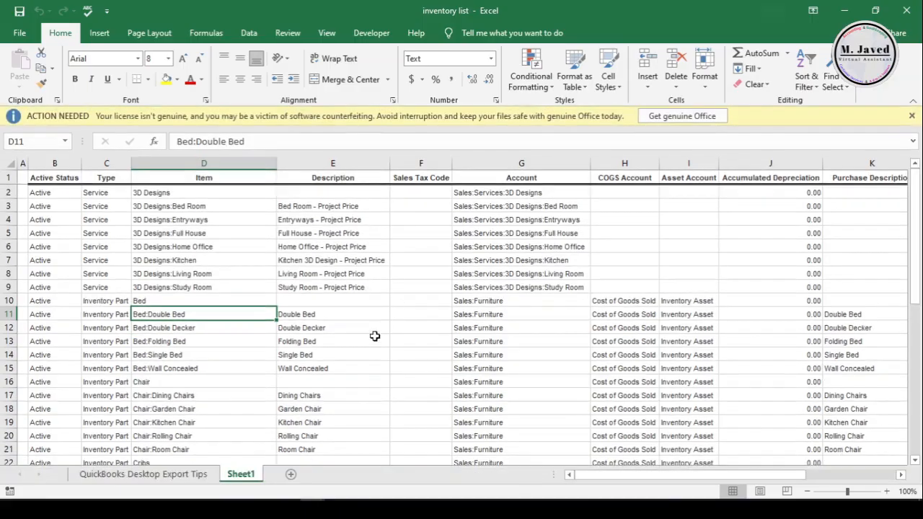
left_click(500, 328)
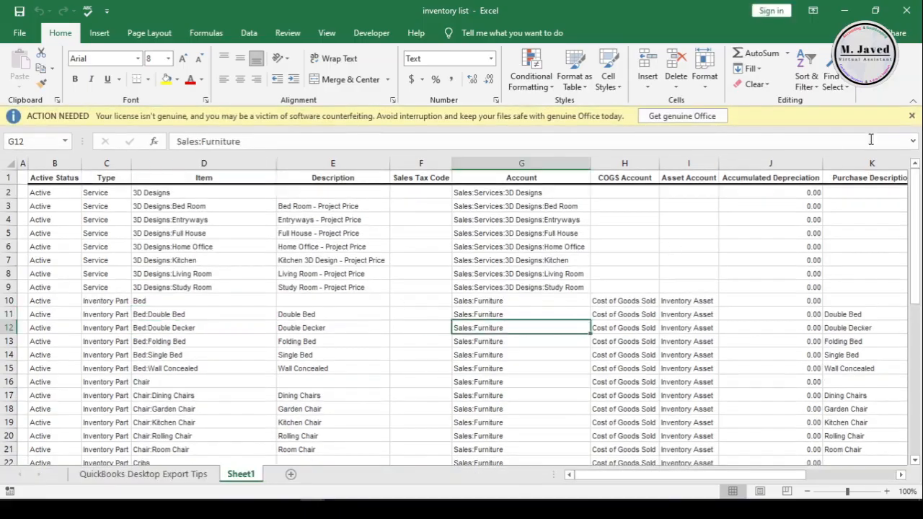